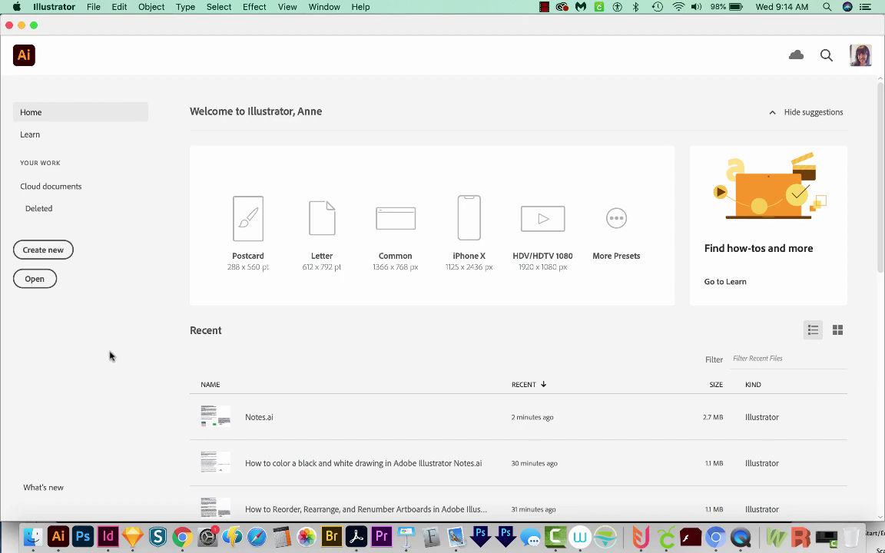
- Open the T_20.svg cactus drawing and inspect the pot rim and cactus outlines up close for gaps
left_click(35, 279)
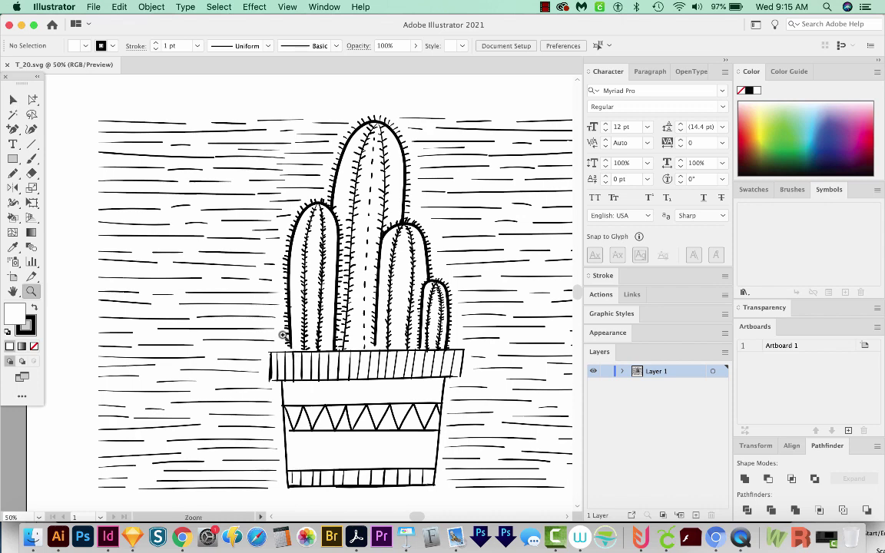
key("z")
left_click_drag(291, 357, 325, 385)
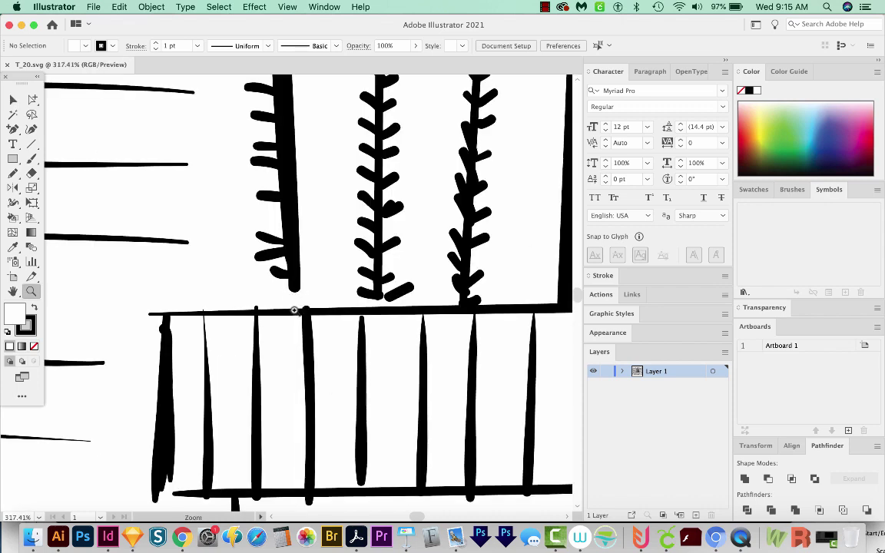
left_click_drag(259, 446, 279, 350)
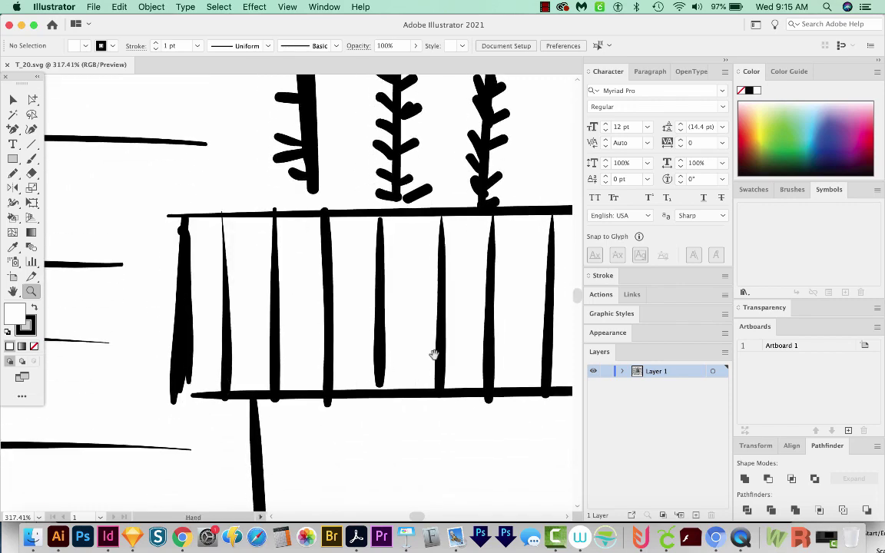
left_click_drag(447, 350, 150, 365)
left_click_drag(348, 352, 383, 464)
left_click_drag(348, 325, 228, 318)
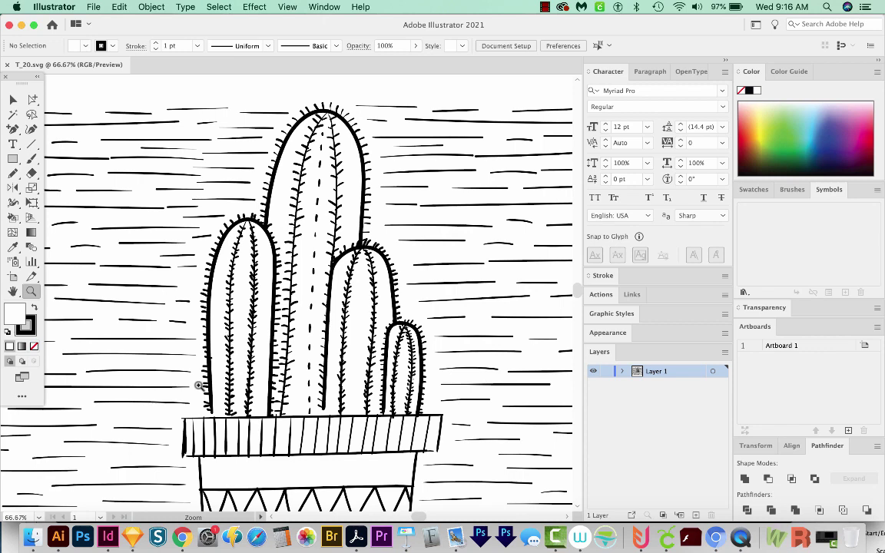
- Convert the cactus drawing into a Live Paint group and fill the tall cactus's right-hand strip with bright green
key("v")
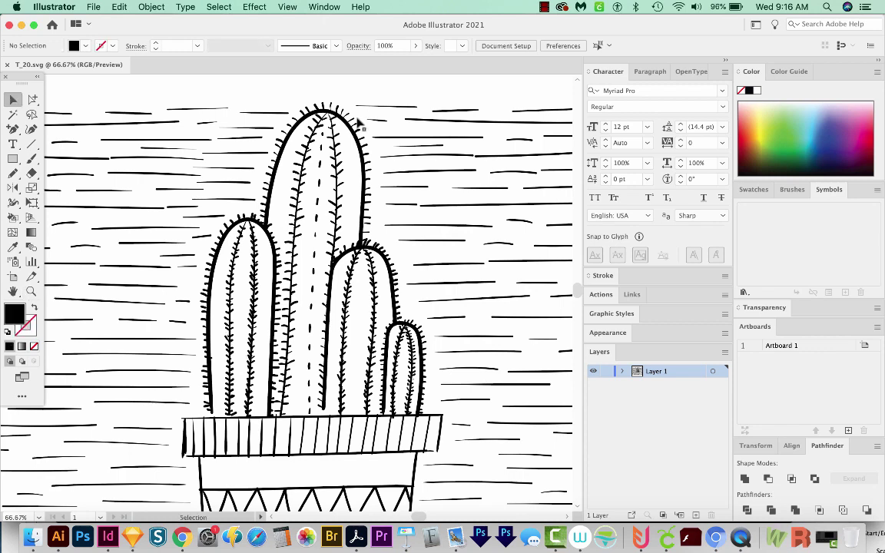
left_click(303, 105)
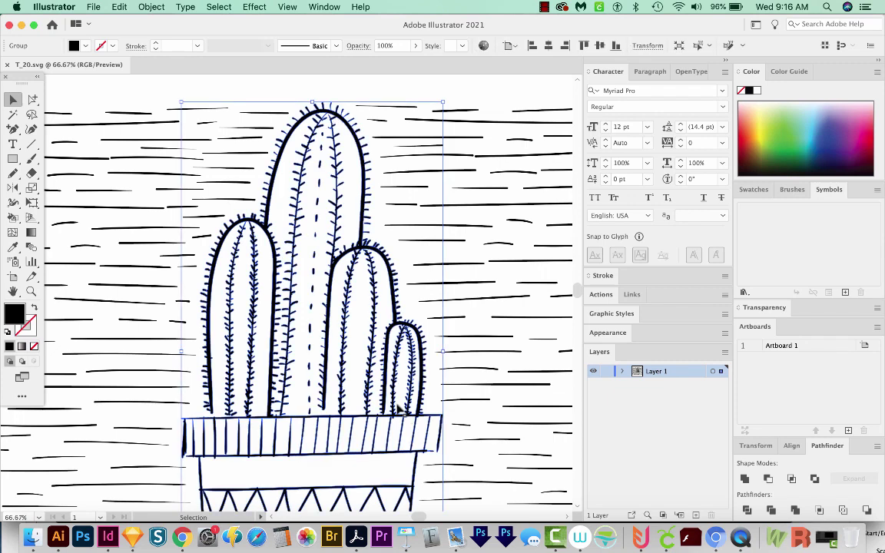
left_click_drag(13, 218, 31, 233)
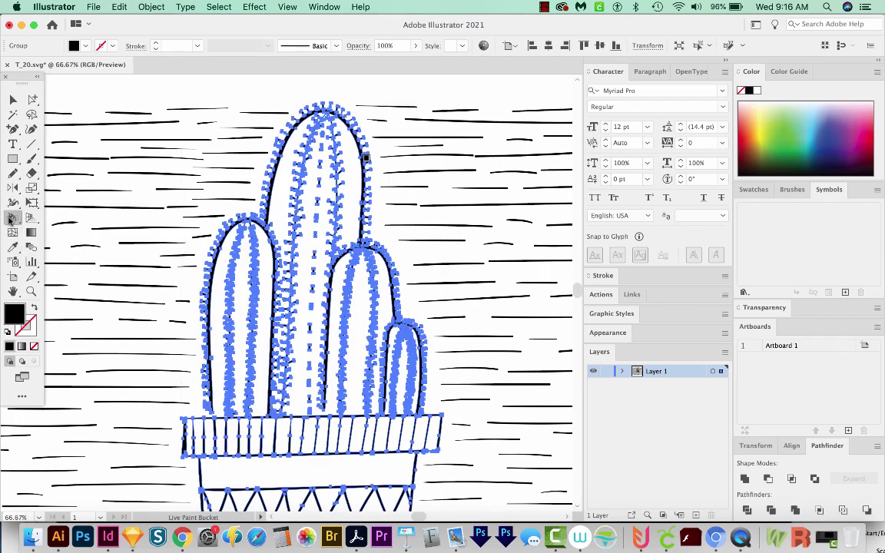
left_click(10, 218)
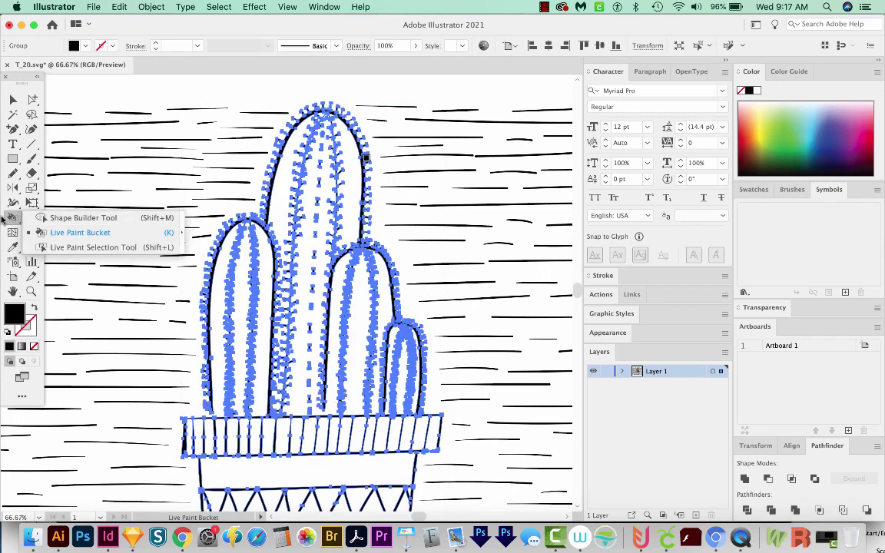
left_click(785, 127)
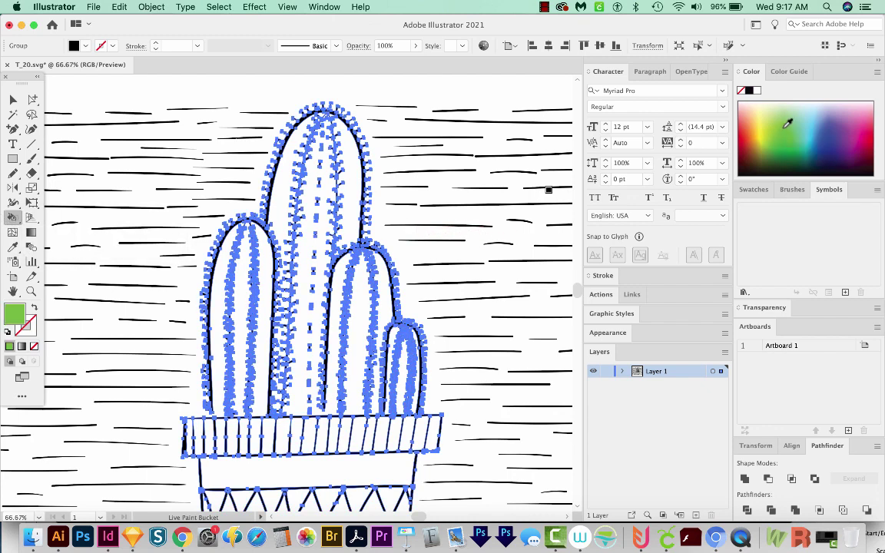
left_click(357, 196)
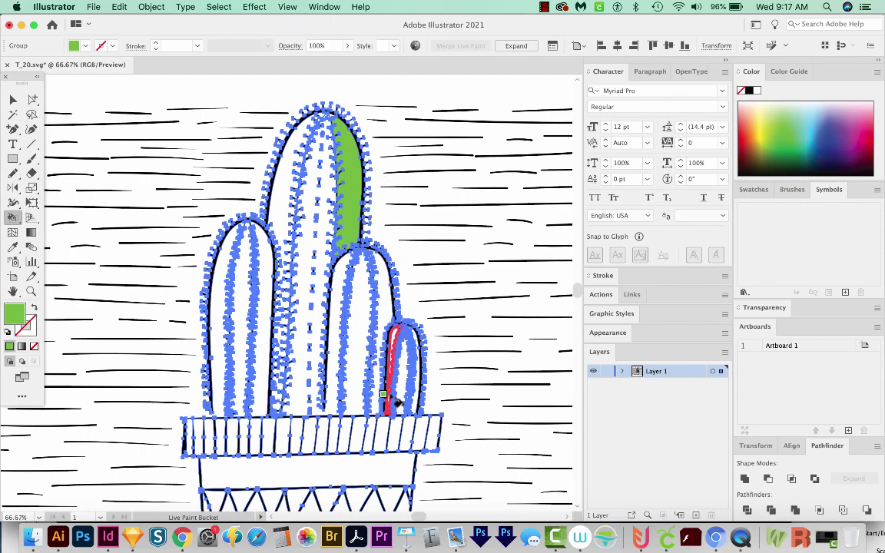
- Fill the smallest cactus's left strip, the right cactus's centre strip and the tall cactus's upper left strip with the same bright green
left_click(390, 388)
left_click(355, 291)
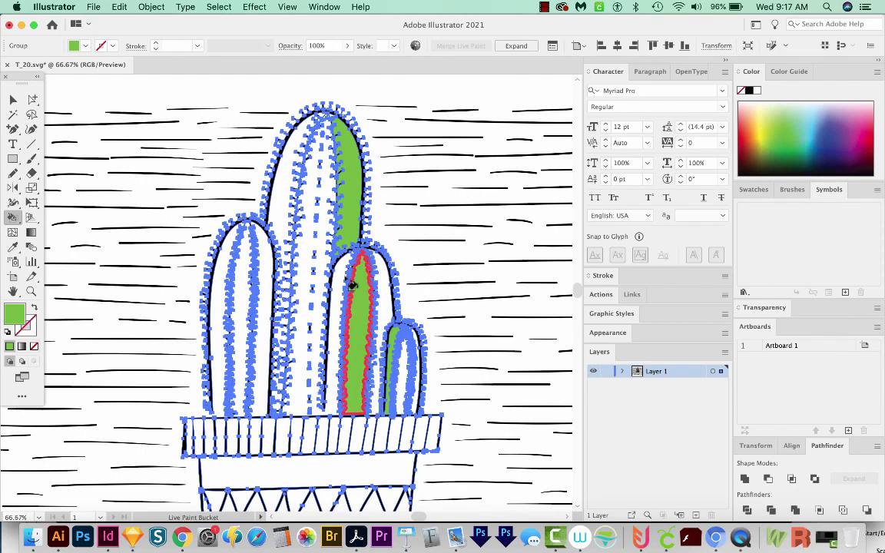
left_click(291, 234)
- Fill the unpainted lower areas of the tall cactus's left strip and the left cactus's centre strip with bright green
key("z")
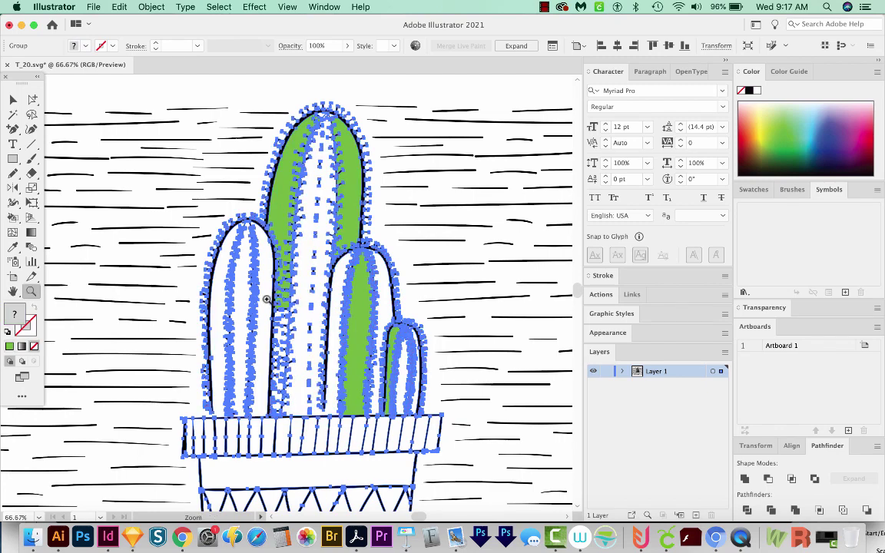
left_click(319, 402)
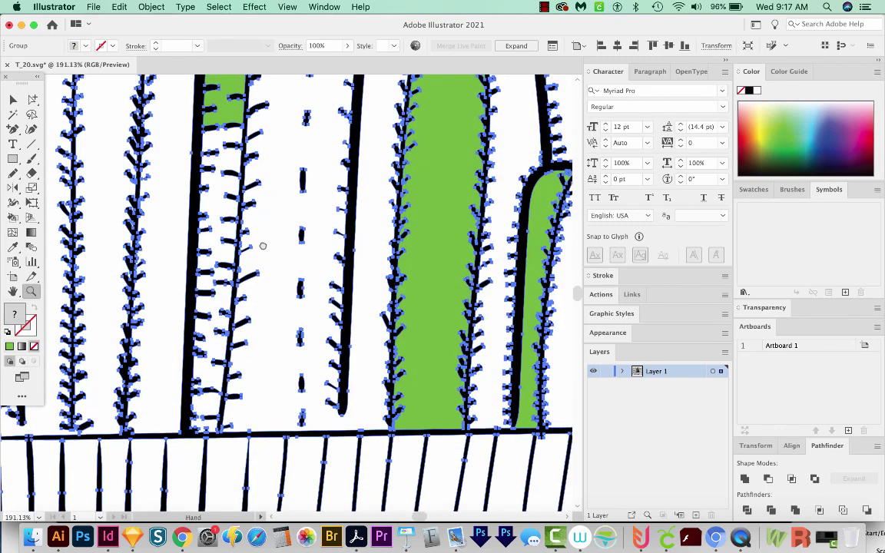
left_click(221, 207)
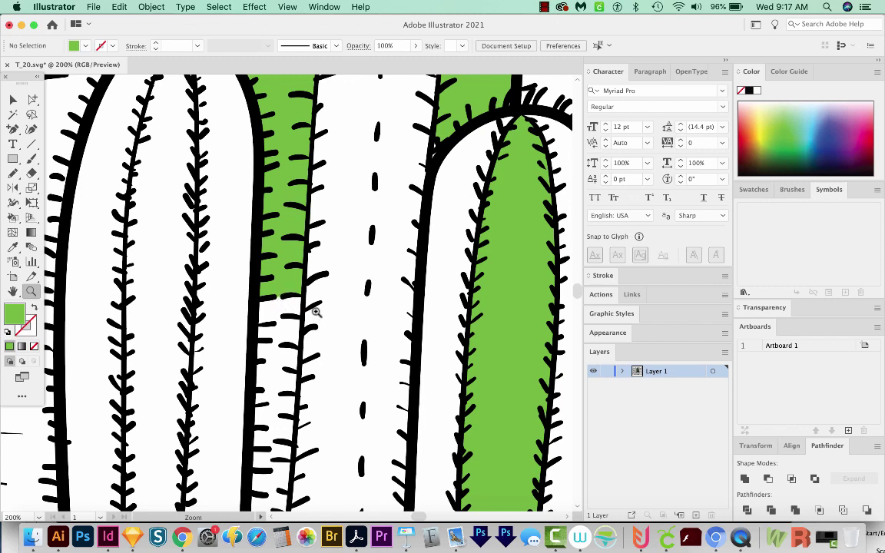
left_click(11, 218)
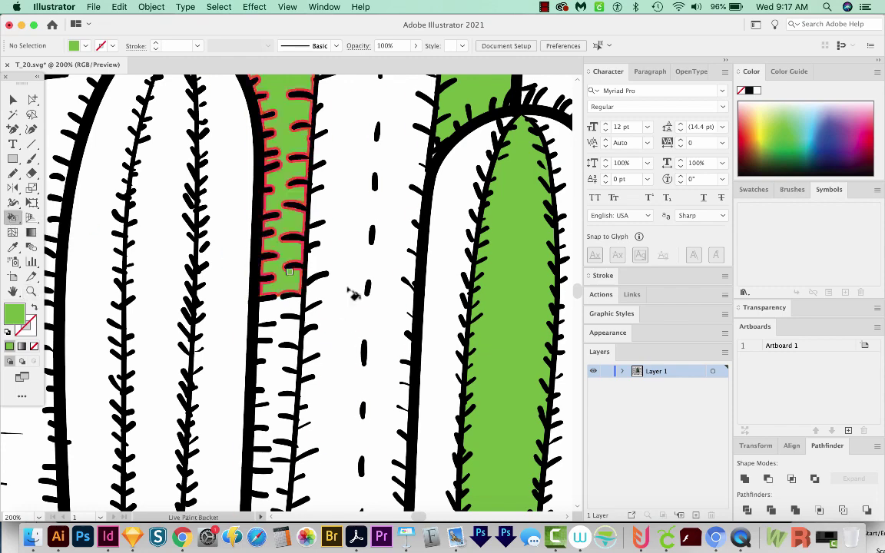
left_click(281, 415)
left_click_drag(281, 415, 352, 237)
left_click(344, 276)
left_click(332, 407)
left_click_drag(152, 338, 319, 351)
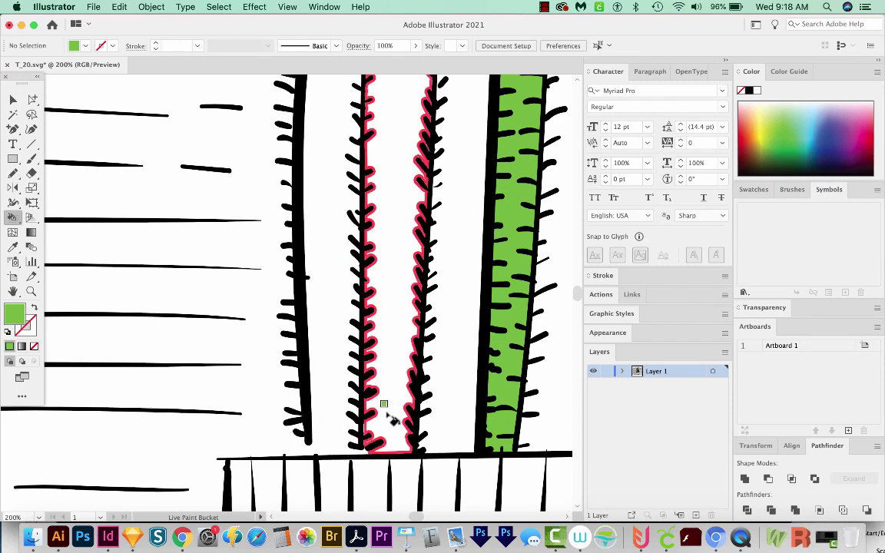
left_click(384, 403)
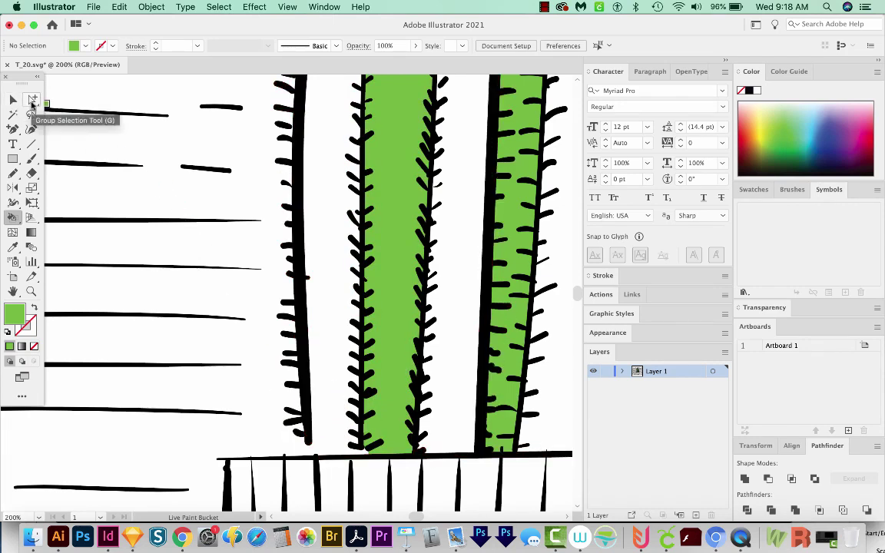
- Close the gap at the base of the left cactus by extending its outer outline's bottom anchor points down to the pot rim
left_click(32, 100)
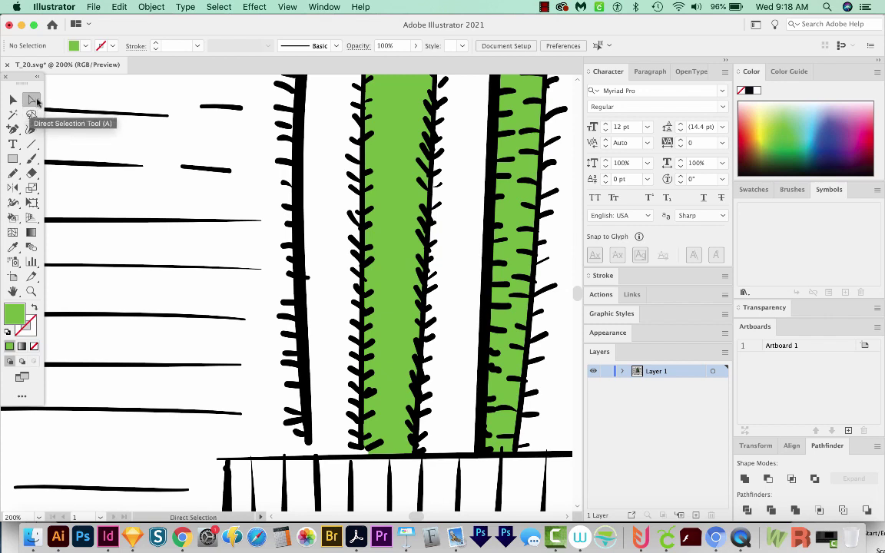
left_click(314, 456)
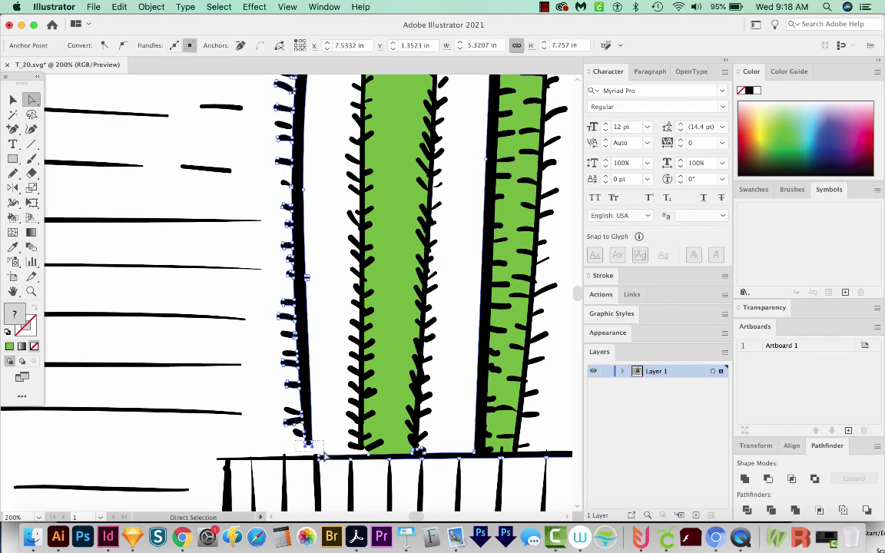
left_click_drag(325, 456, 358, 387)
key("z")
left_click_drag(268, 463, 294, 426)
key("a")
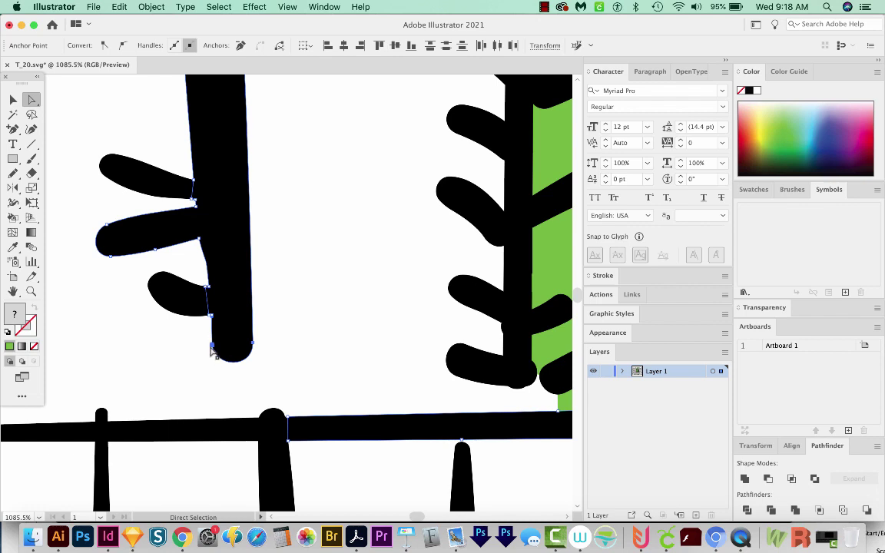
left_click_drag(213, 349, 221, 415)
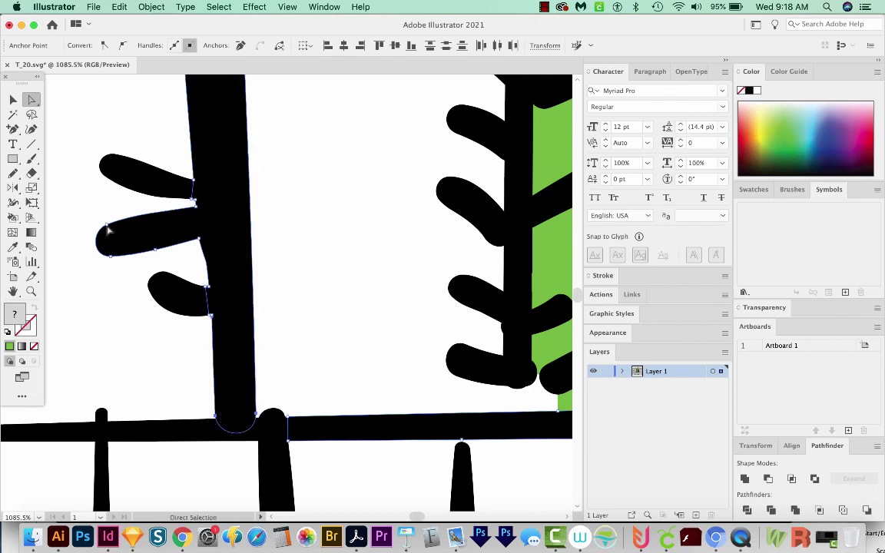
- Fill the left cactus's closed left strip with light green using Live Paint
left_click(13, 218)
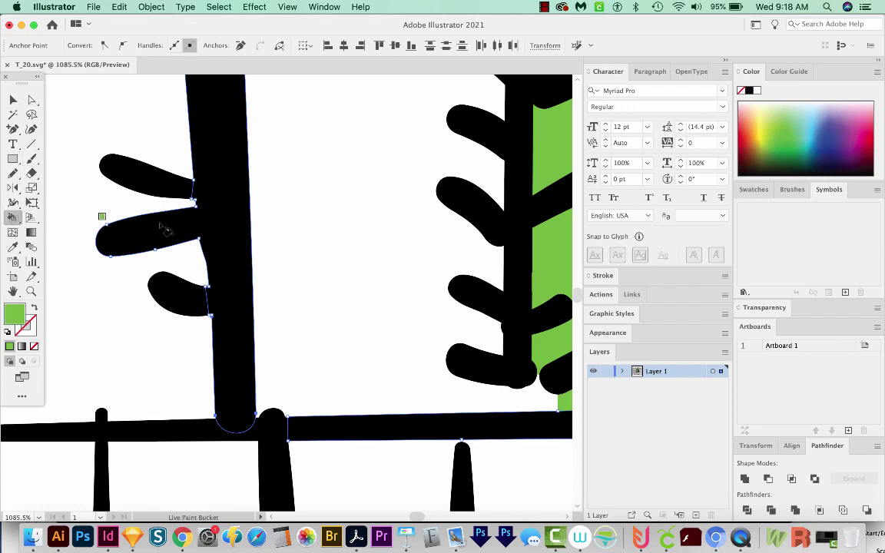
left_click(319, 252)
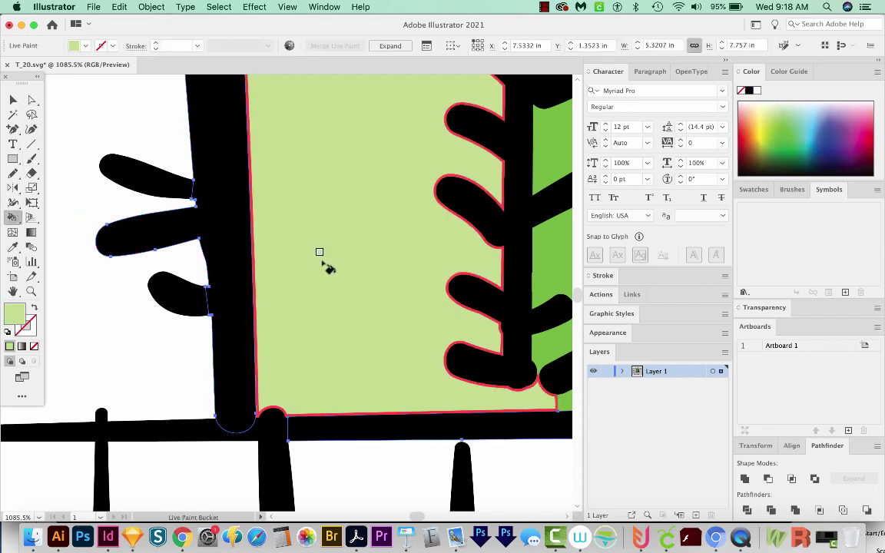
key("super+minus")
key("super+minus")
key("super+minus")
key("super+minus")
key("super+minus")
key("super+minus")
key("super+minus")
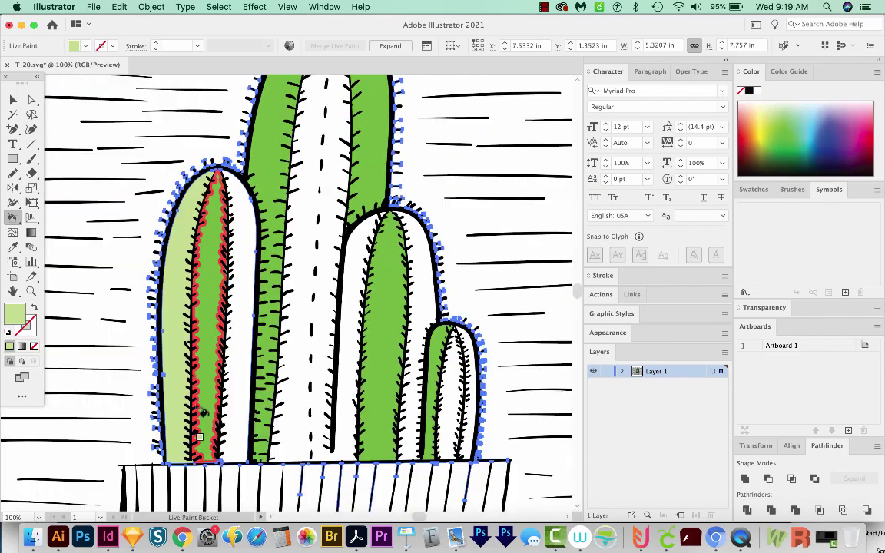
- Close the gap between the tall and right cactus by extending the bottom of their dividing outline to the pot rim
left_click(290, 294)
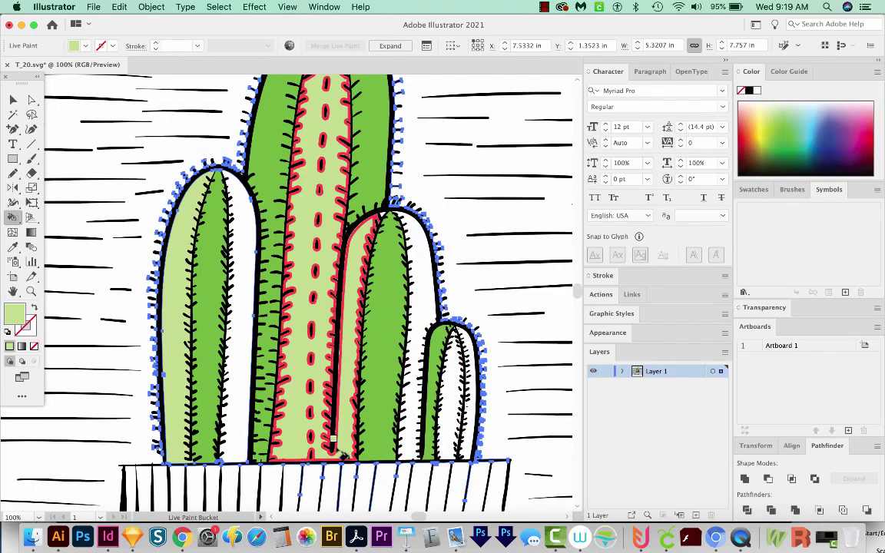
left_click(316, 407)
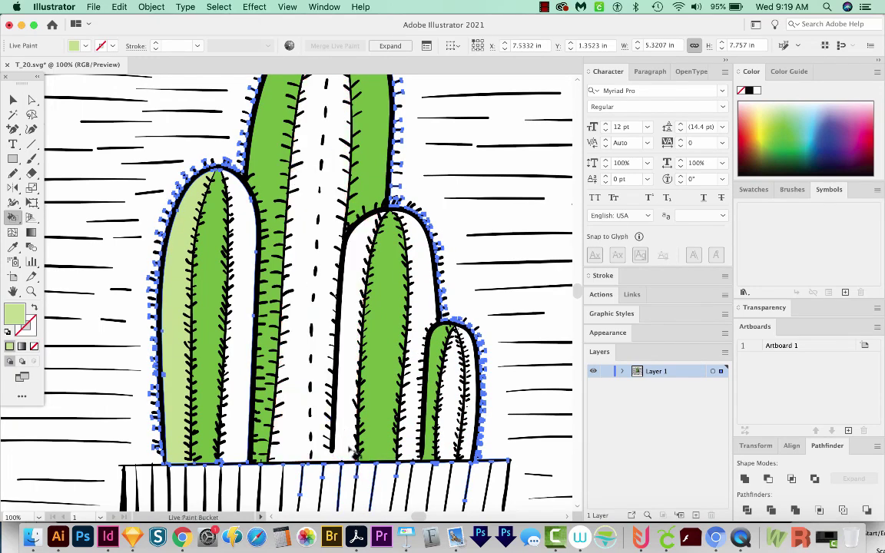
key("z")
left_click_drag(378, 399, 298, 478)
key("a")
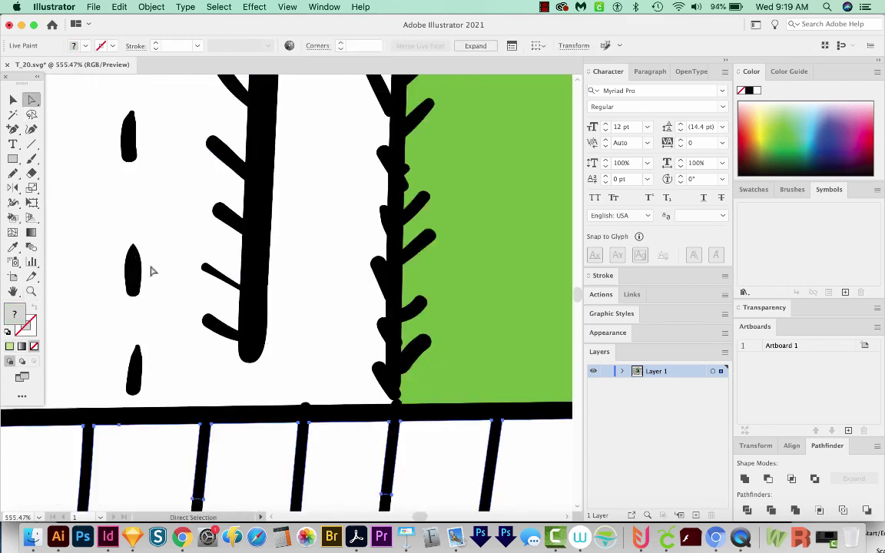
left_click_drag(225, 350, 244, 414)
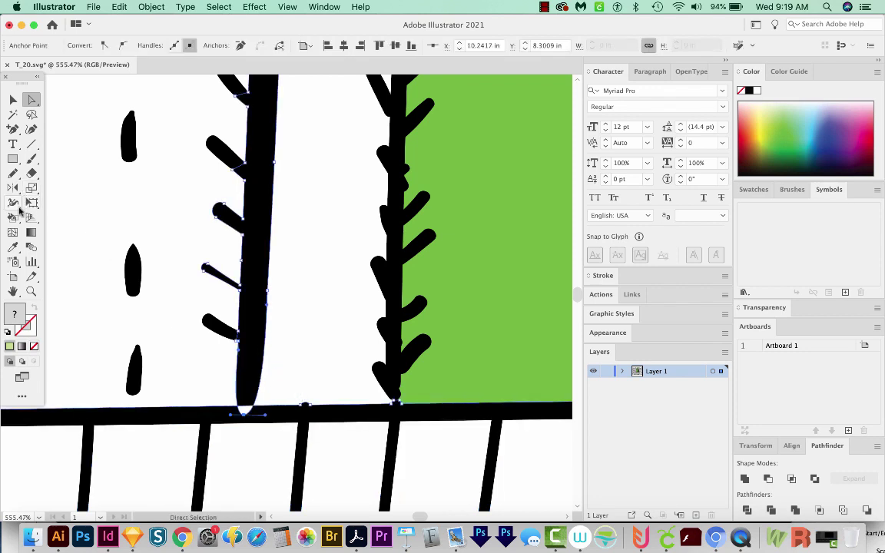
- Fill the tall cactus's centre strip with light green and the right cactus's left strip with a paler yellow-green
left_click(12, 216)
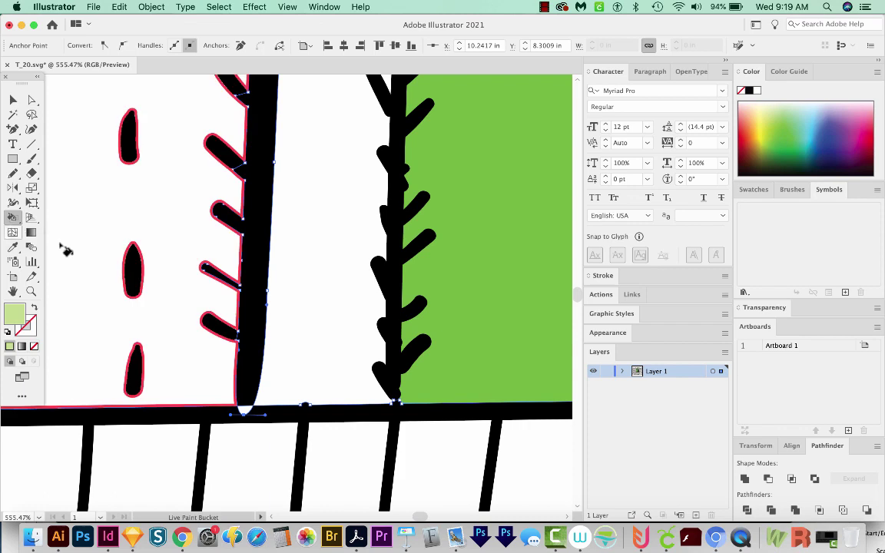
left_click(120, 192)
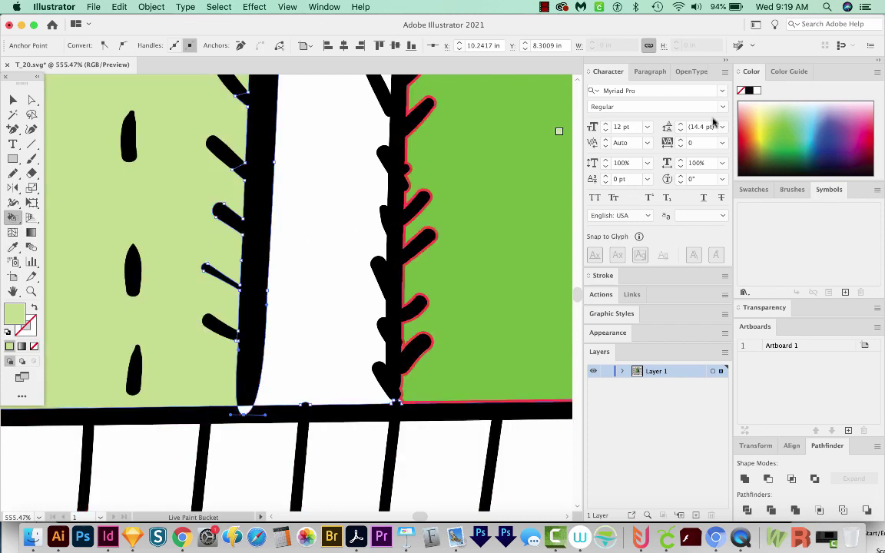
left_click(772, 102)
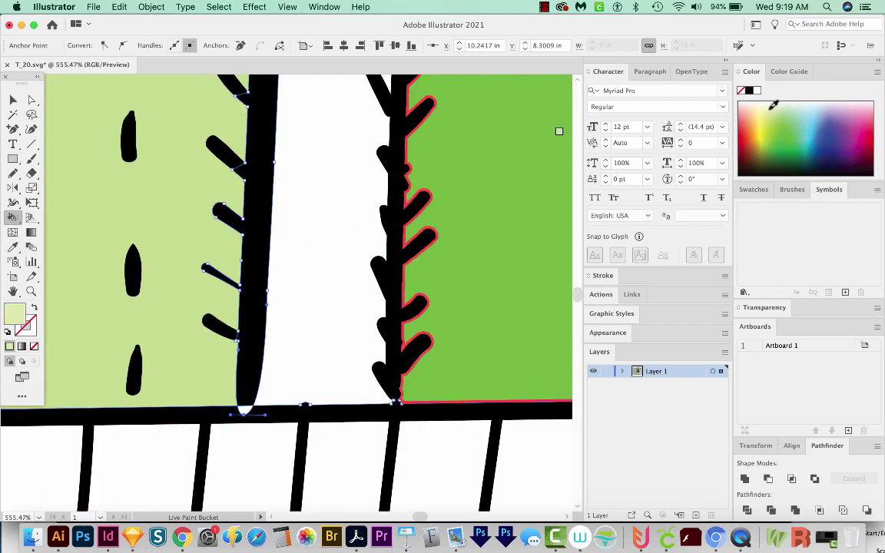
left_click(319, 195)
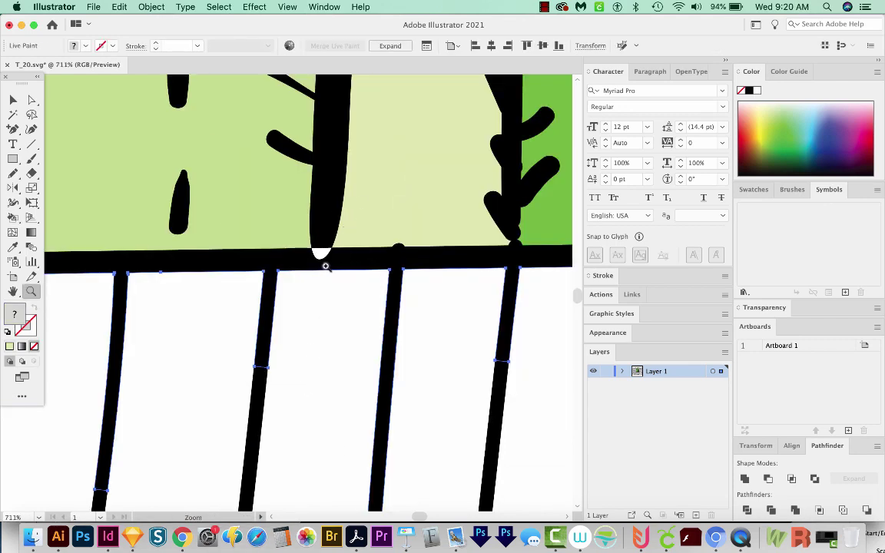
- Expand the whole Live Paint cactus group into regular paths, including its object, fill and stroke
key("super+0")
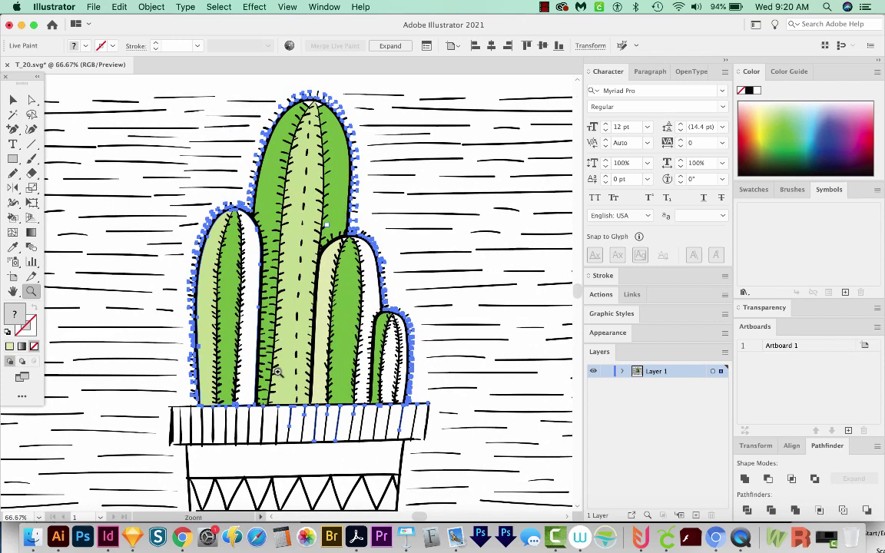
key("v")
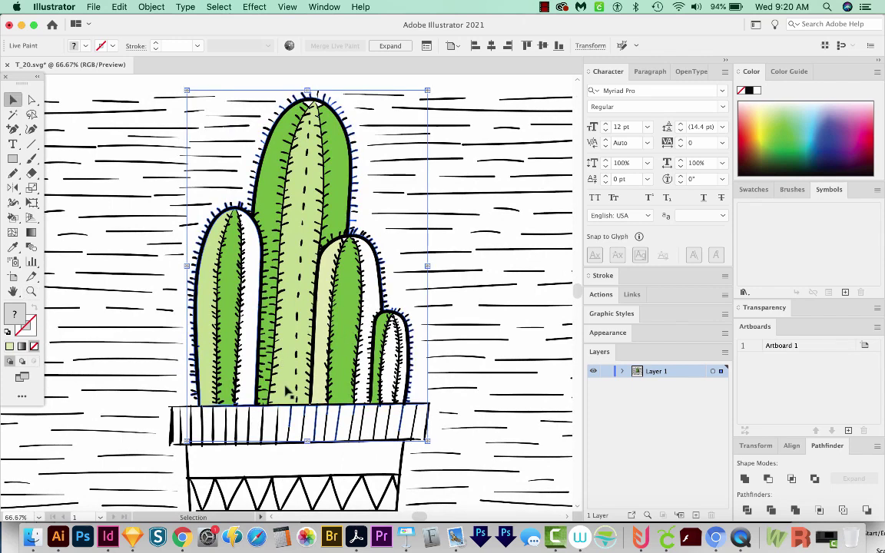
left_click(301, 387)
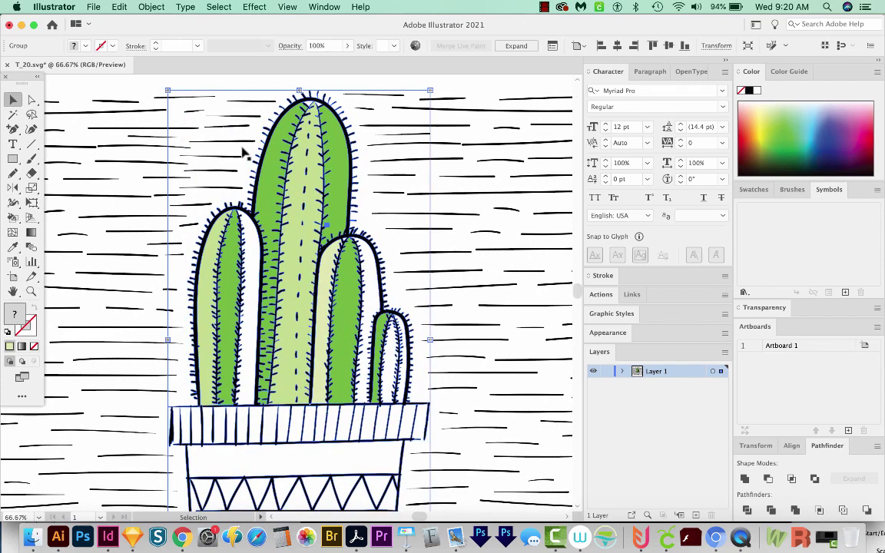
key("super+e")
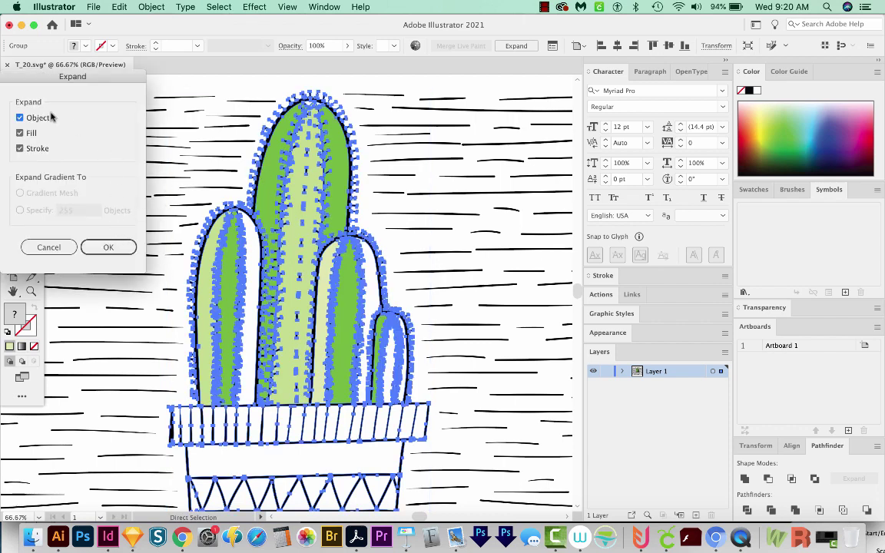
left_click(111, 244)
key("v")
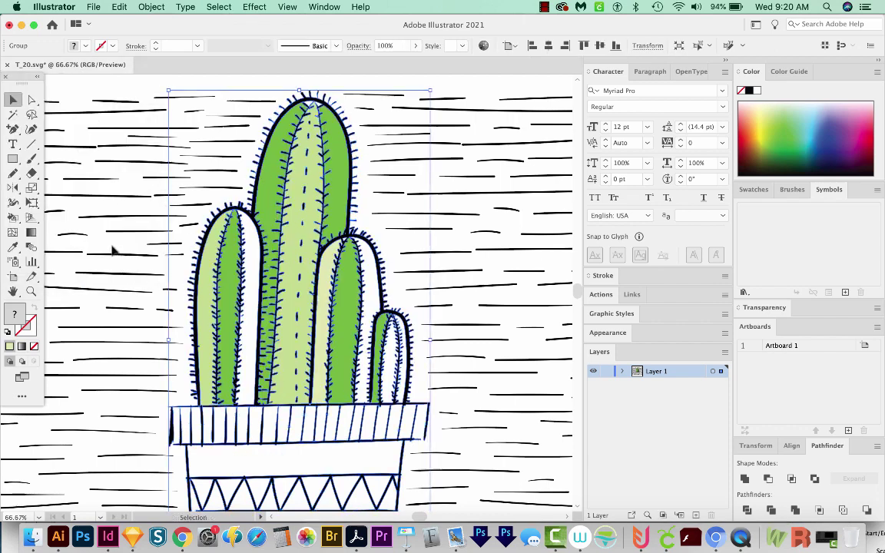
left_click(151, 7)
left_click(87, 117)
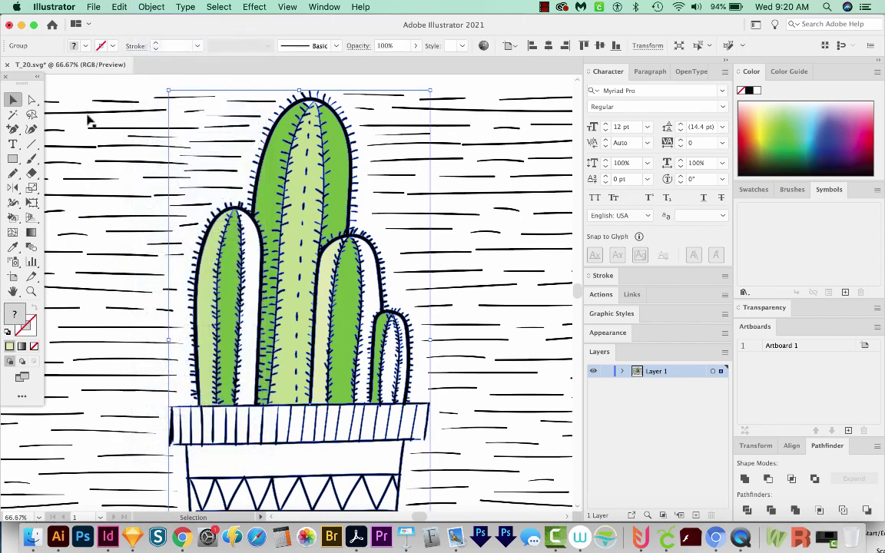
left_click(148, 6)
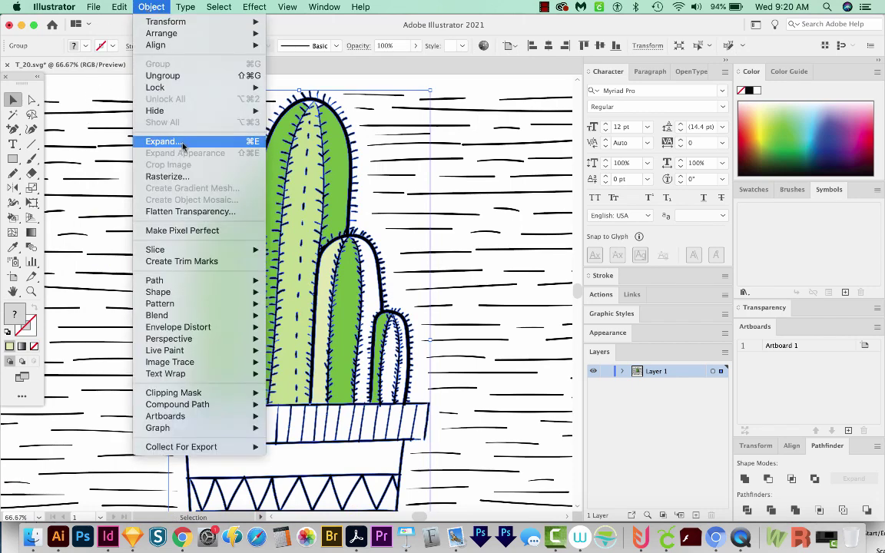
key("Escape")
- Try releasing the compound path of the connected cactus outlines and undo the release
key("z")
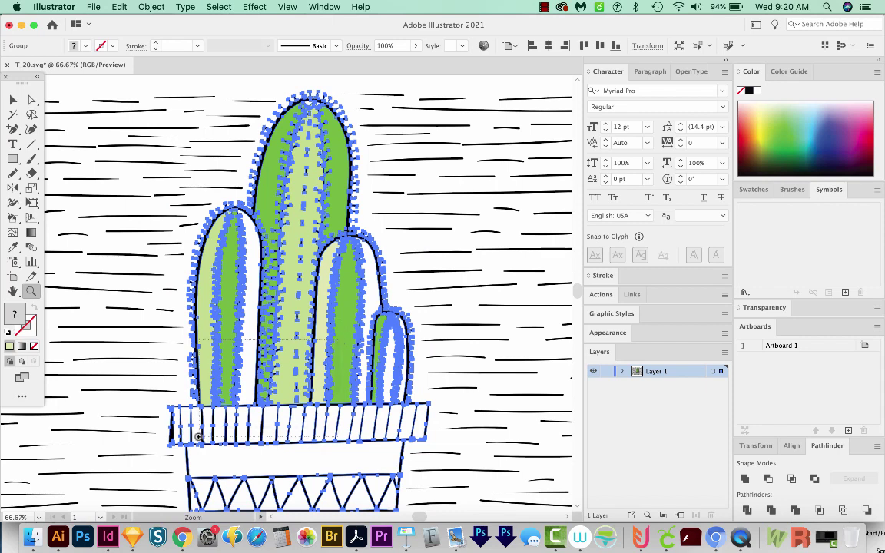
left_click_drag(180, 390, 205, 437)
left_click_drag(507, 335, 430, 393)
left_click_drag(327, 365, 324, 348)
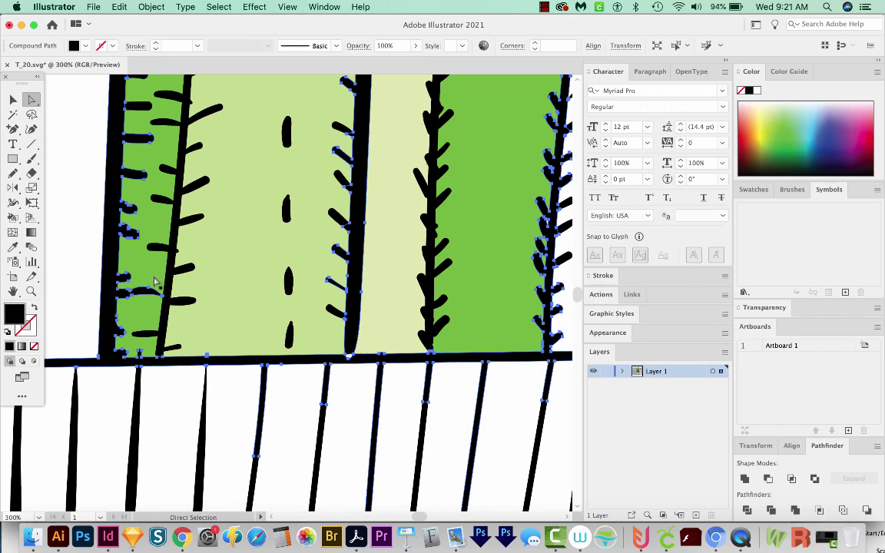
key("super+minus")
key("super+minus")
key("super+minus")
key("super+minus")
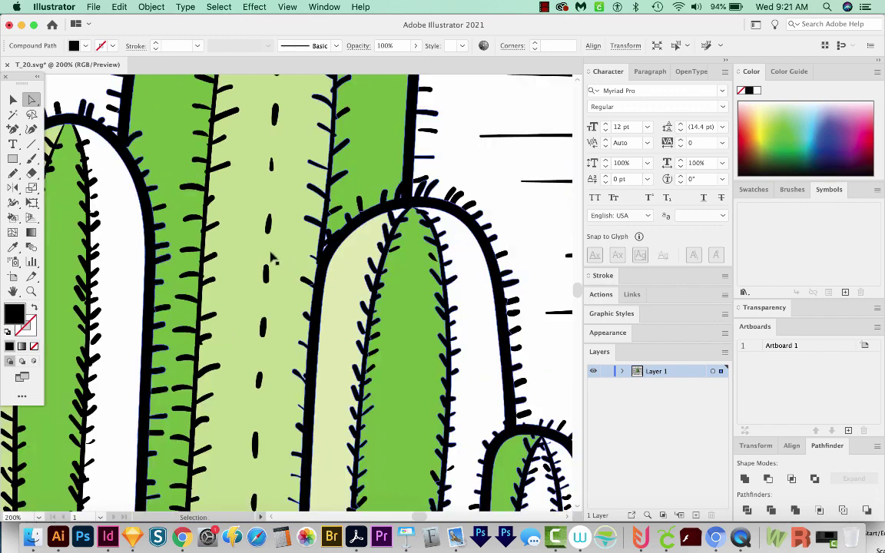
left_click(150, 7)
mouse_move(182, 406)
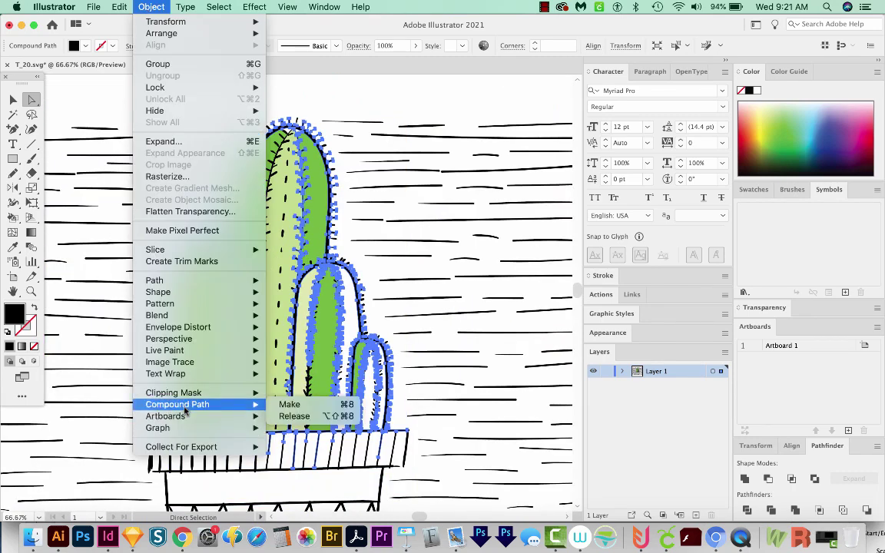
left_click(288, 404)
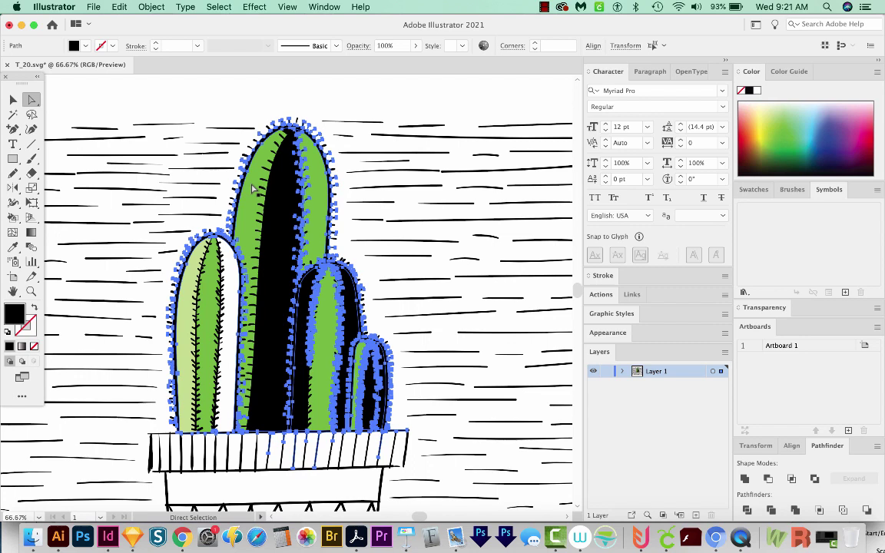
key("super+z")
- Fill the small white gap at the base of the line dividing the tall and right cactus with black
key("z")
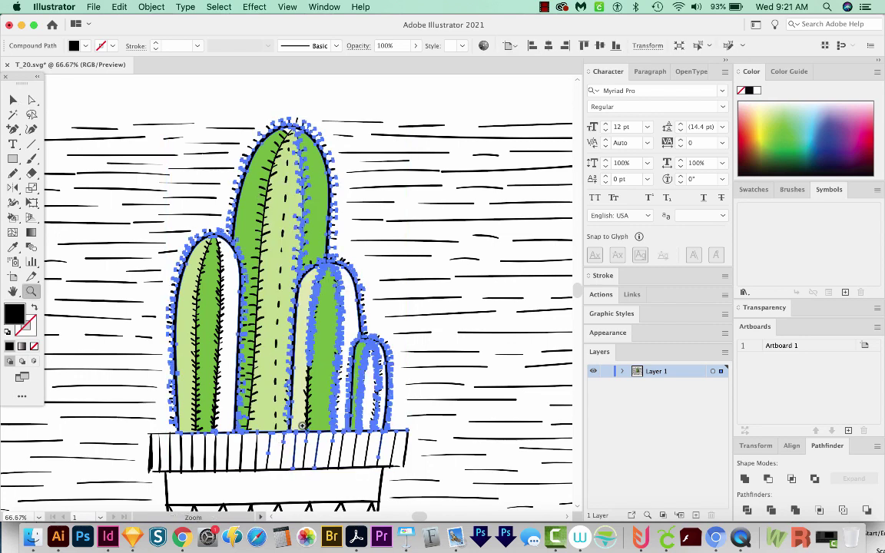
left_click(282, 448)
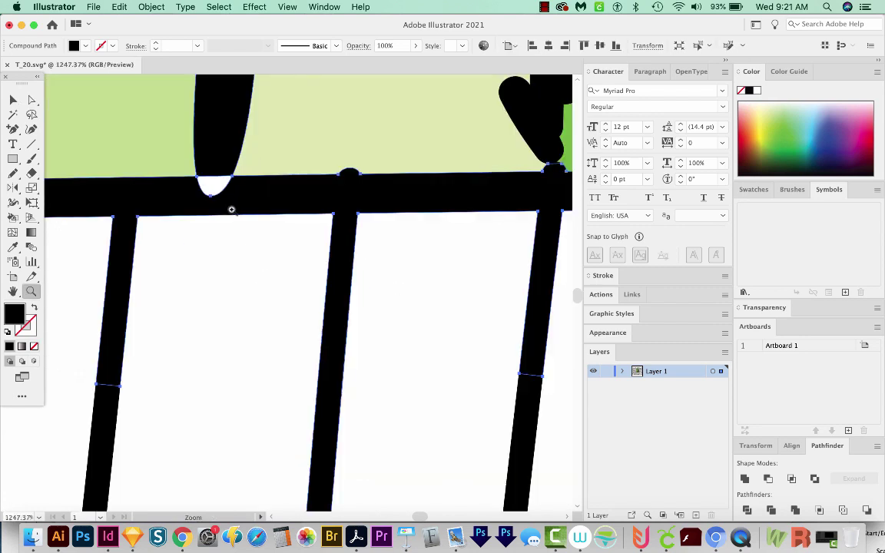
key("a")
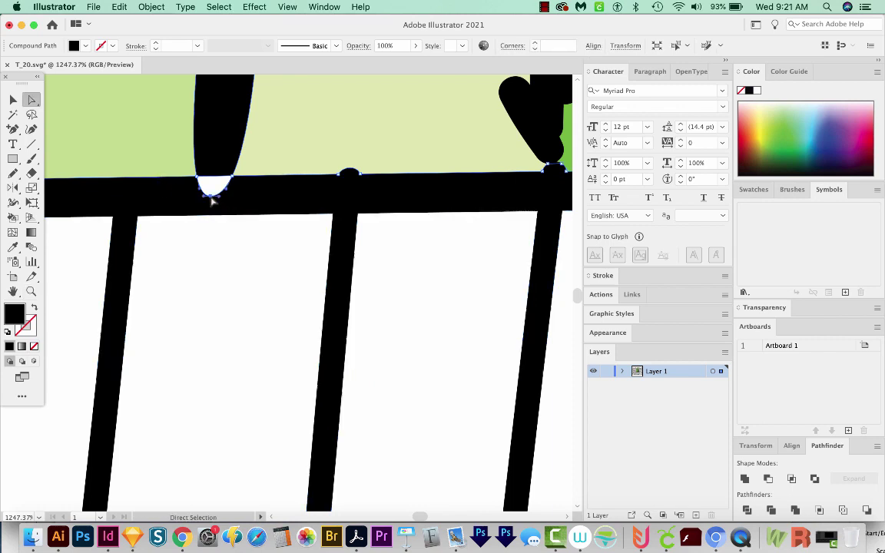
left_click(212, 198)
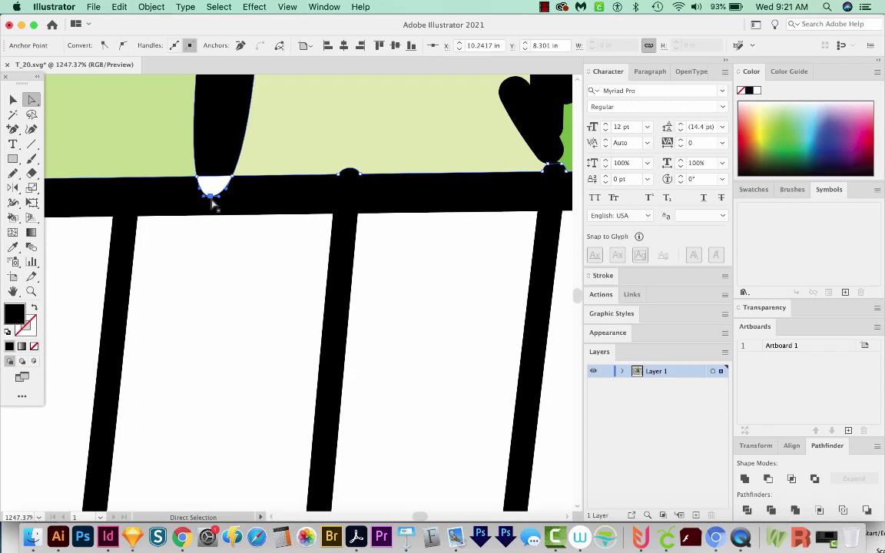
key("super")
key("super+shift+a")
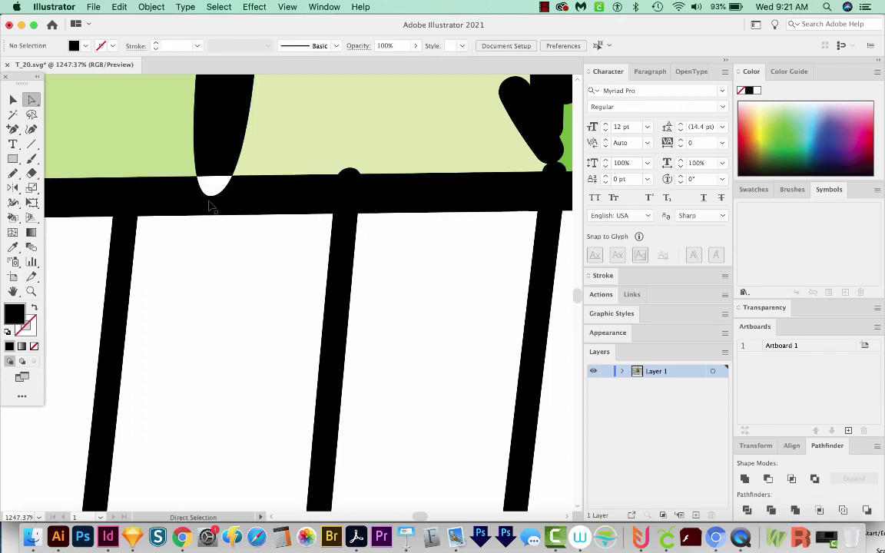
key("super+z")
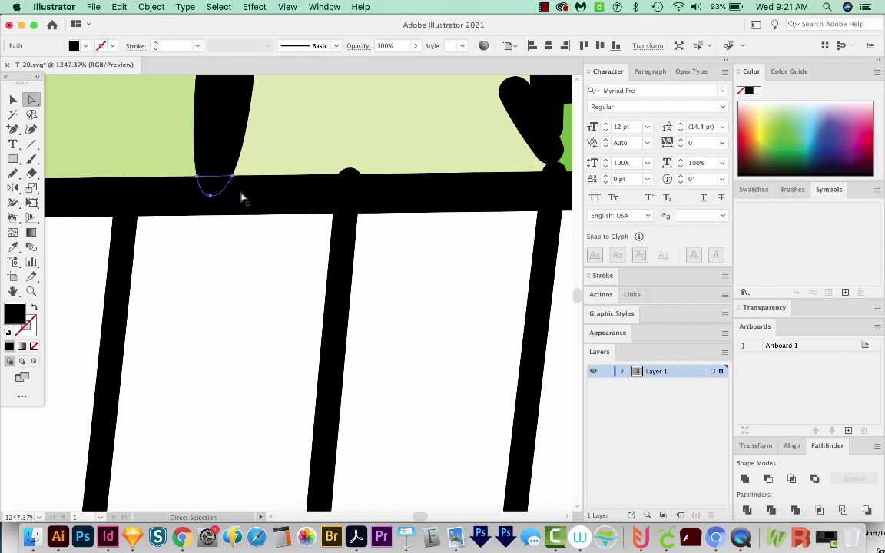
- Unite the black gap piece with the surrounding cactus outline using Pathfinder, and deselect the artwork
left_click(243, 197, "shift")
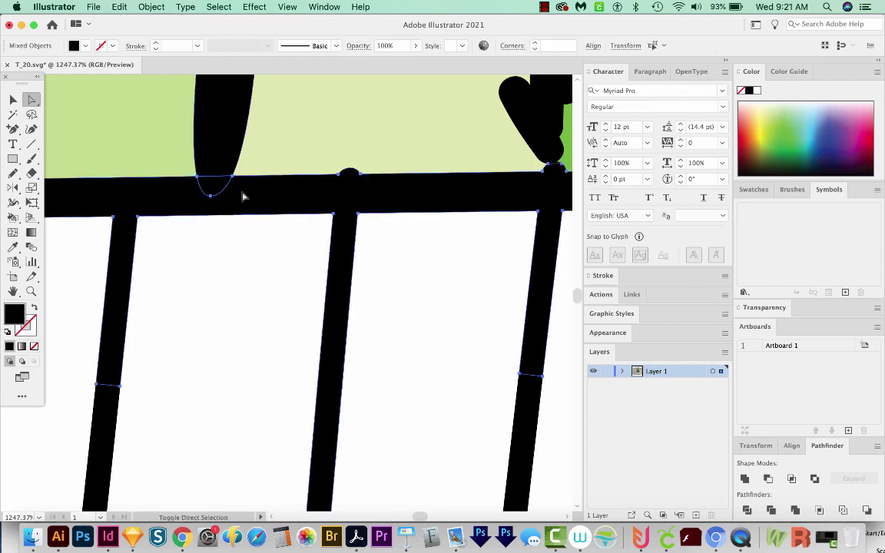
left_click(243, 197, "shift")
left_click(390, 197, "shift")
left_click(744, 478)
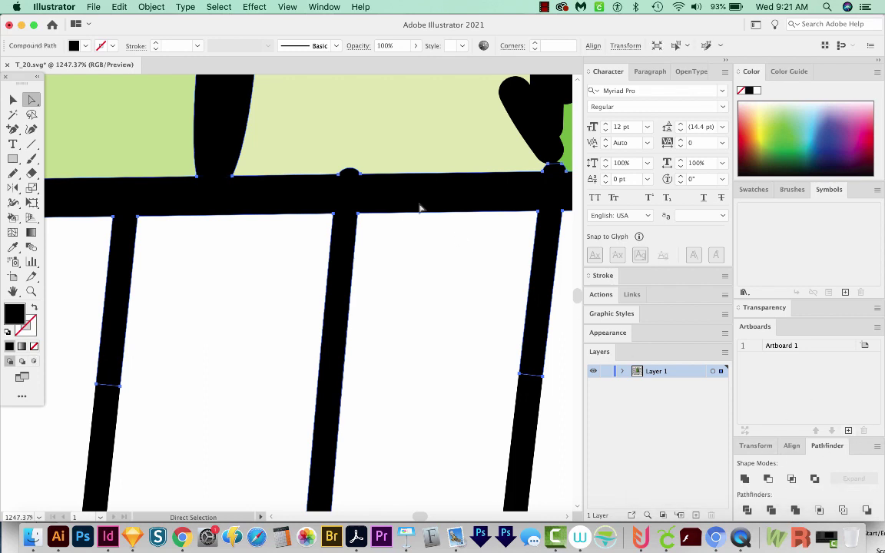
left_click(324, 7)
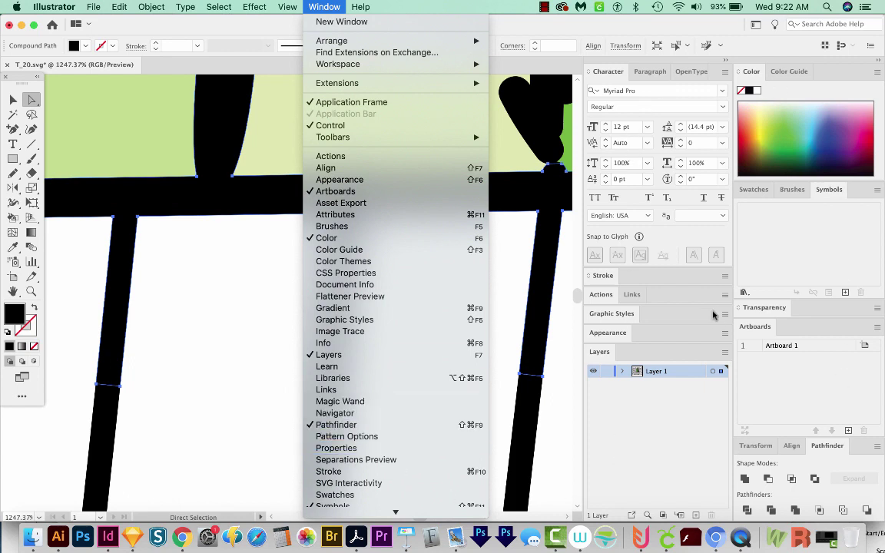
left_click(324, 9)
key("super+minus")
key("super+minus")
key("super+minus")
key("super+minus")
key("super+minus")
key("super+minus")
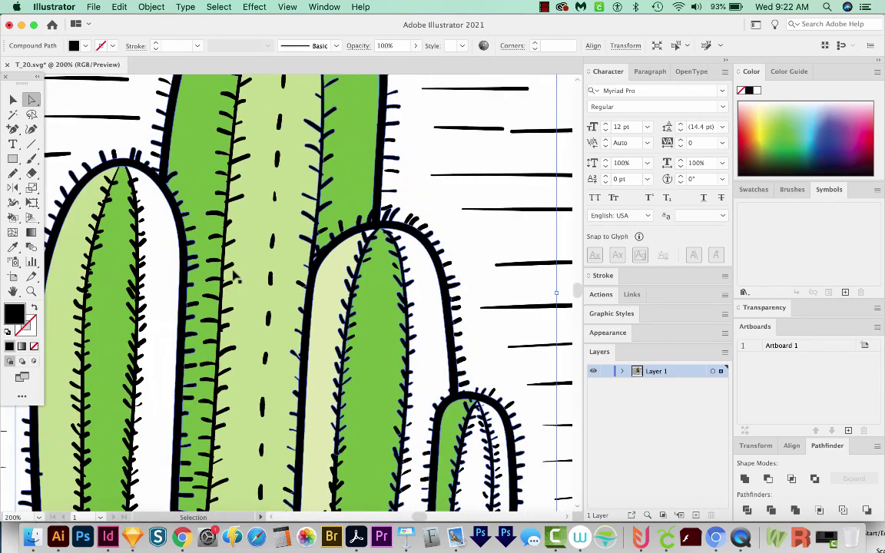
key("super+minus")
key("super+minus")
key("super+minus")
key("super+minus")
key("super+shift+a")
left_click_drag(310, 294, 384, 216)
key("z")
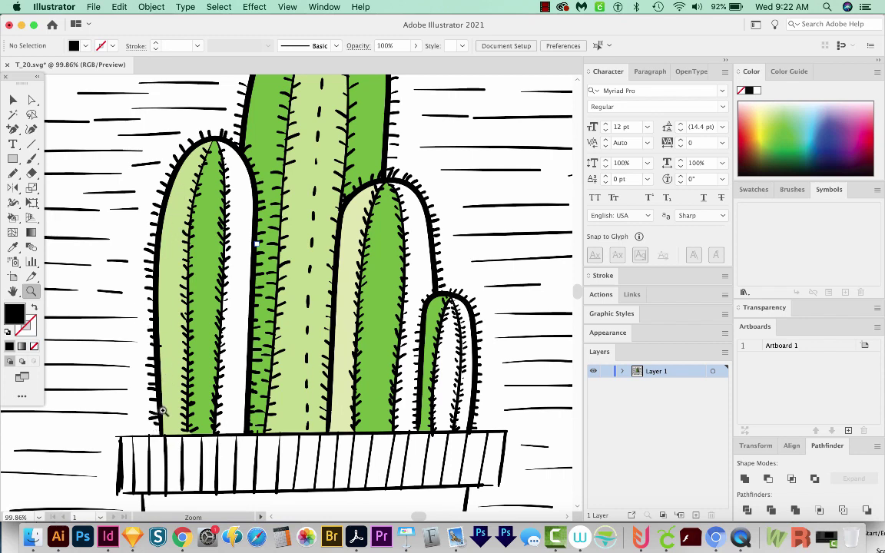
key("v")
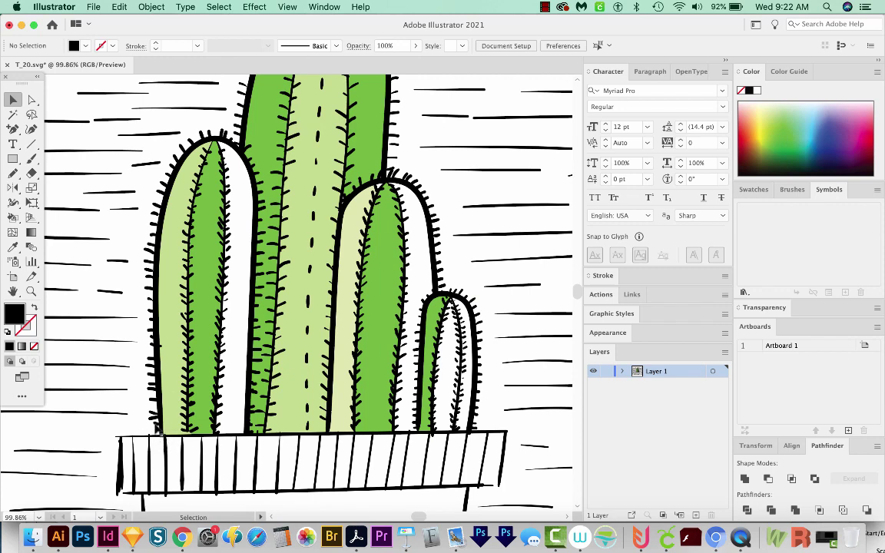
- Switch to Finder and open Hand Drawn Sweet Pea Free Vector.svg in Adobe Illustrator
left_click(35, 542)
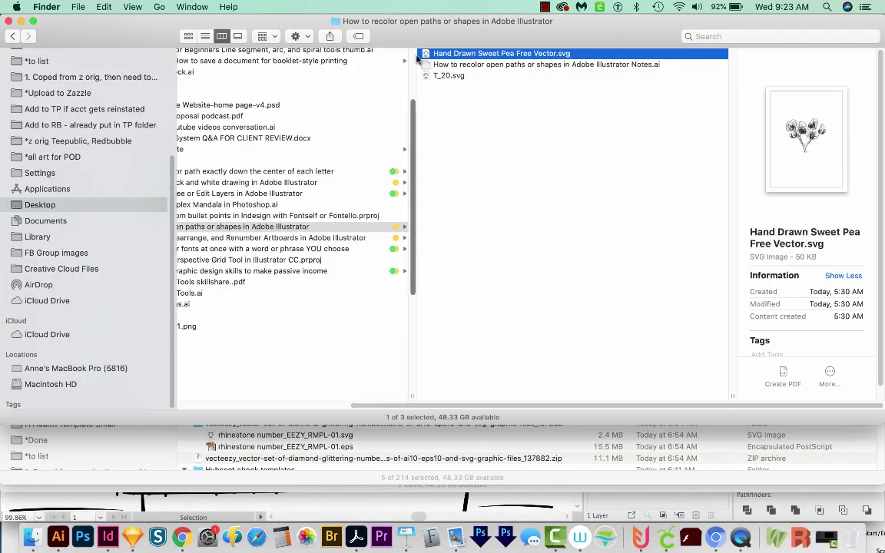
key("Left")
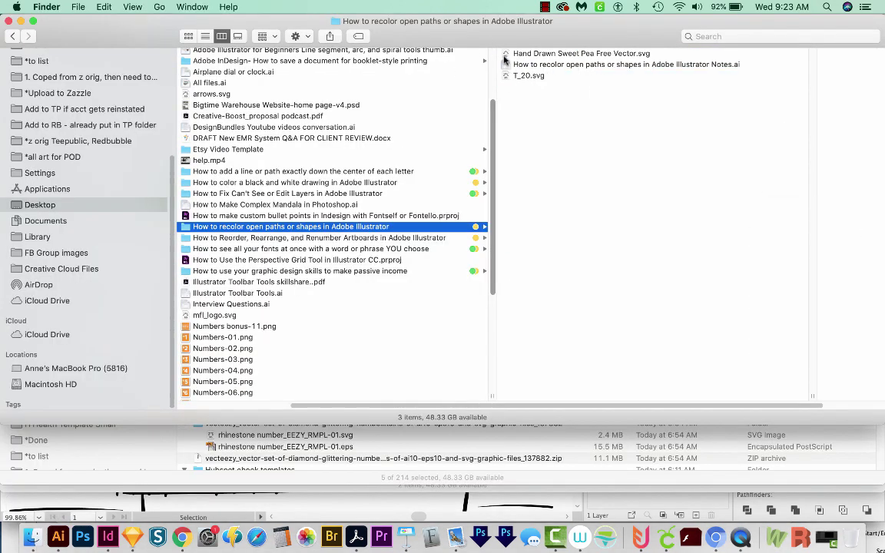
mouse_move(506, 54)
left_mouse_down()
mouse_move(551, 222)
mouse_move(512, 308)
mouse_move(218, 419)
mouse_move(60, 533)
left_mouse_up()
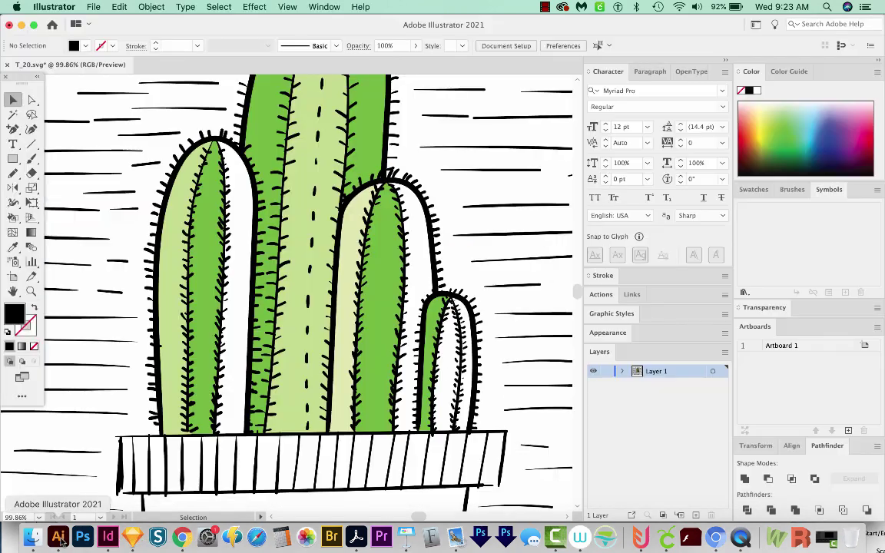
scroll(453, 398, "left", 5)
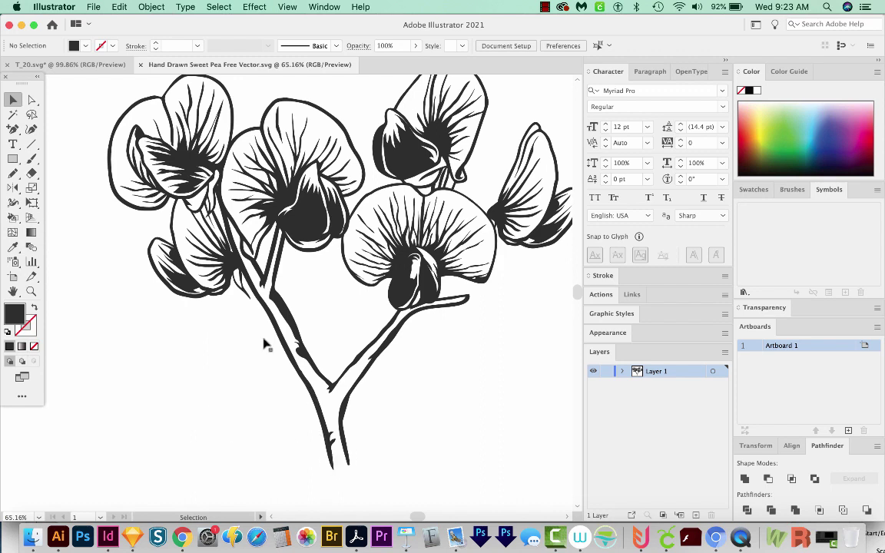
- Check the branch outlines with the Group Selection tool and release the sweet pea drawing's compound path
left_click_drag(31, 99, 119, 117)
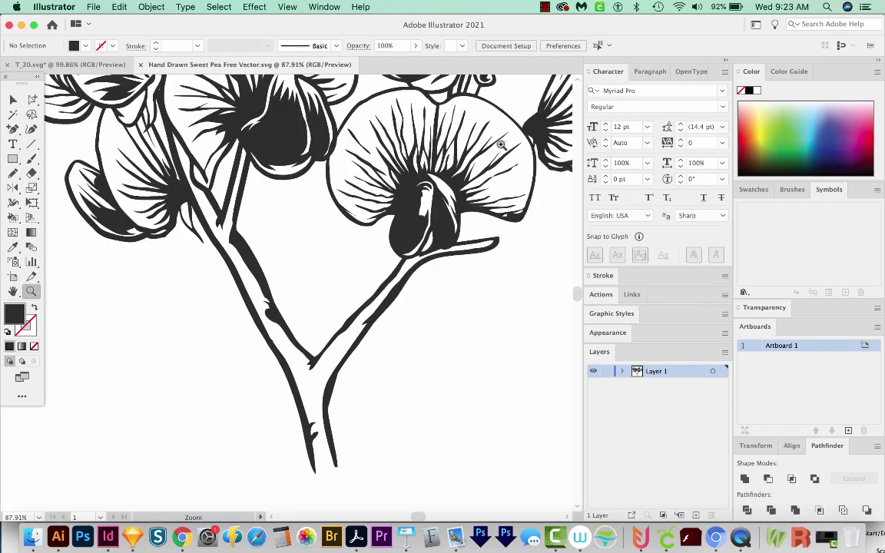
left_click_drag(506, 141, 118, 499)
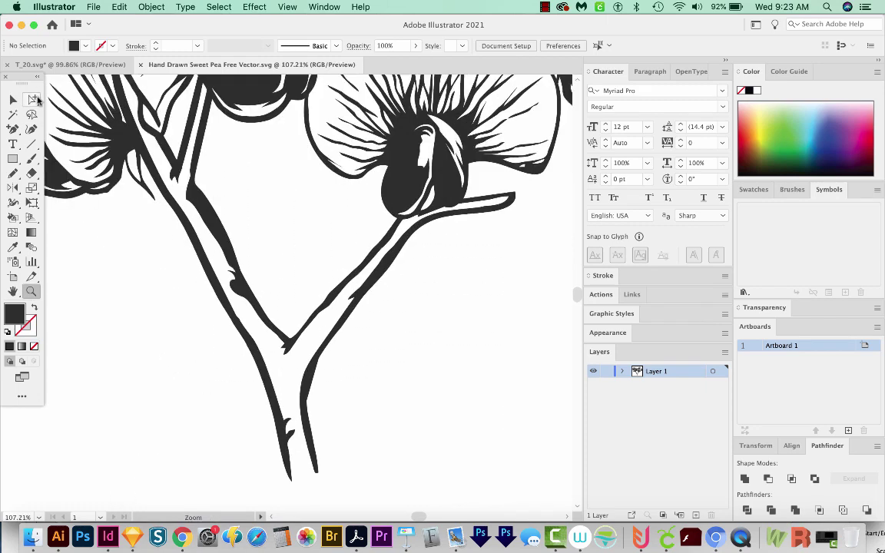
left_click(32, 101)
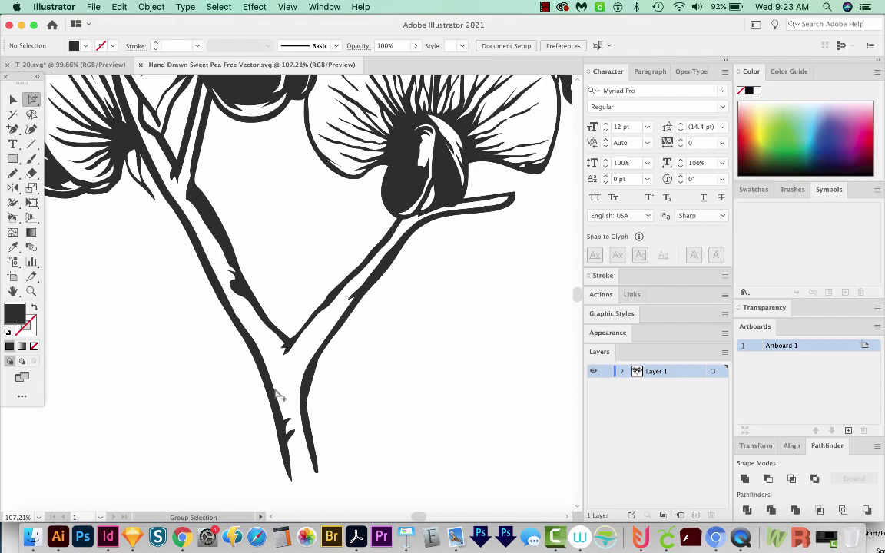
left_click(252, 354)
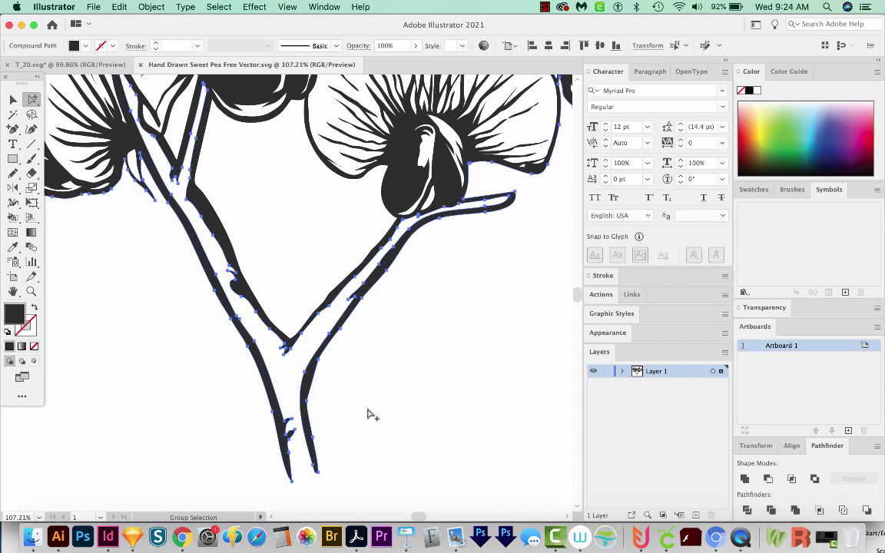
left_click(434, 409)
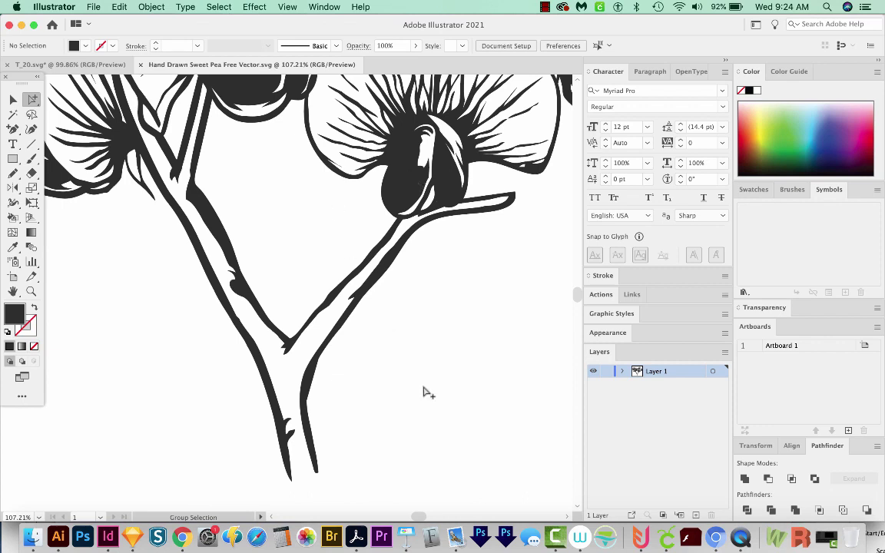
key("super+shift+z")
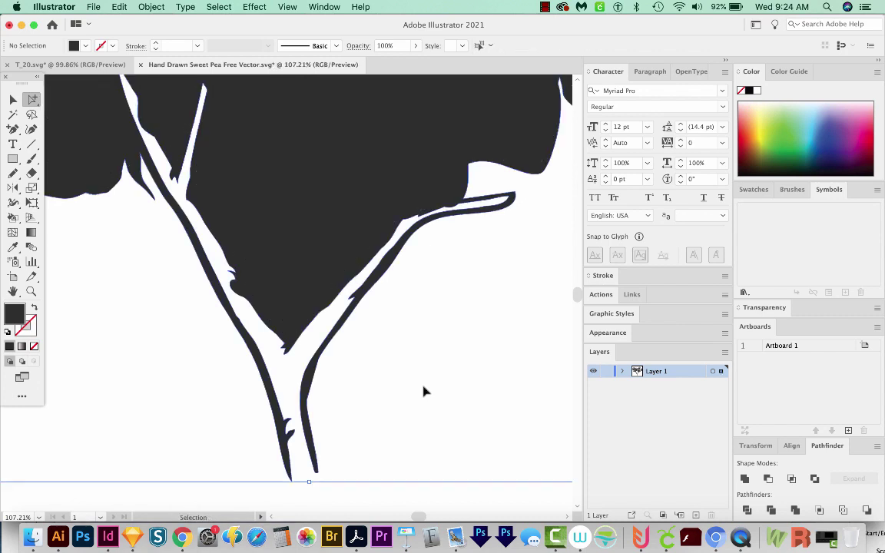
- Select the dark outer silhouette path of the sweet pea with the Group Selection tool
left_click_drag(342, 225, 406, 280)
scroll(406, 280, "down", 6)
scroll(405, 280, "right", 2)
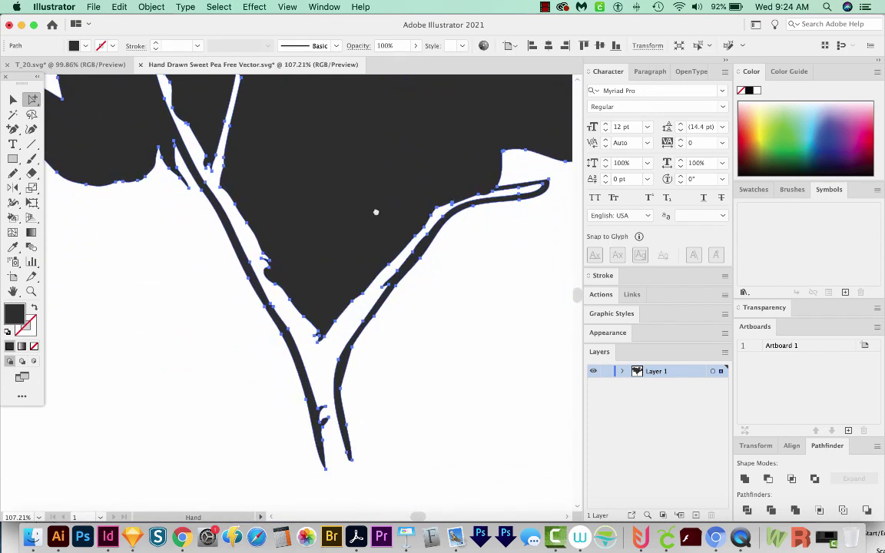
scroll(397, 431, "down", 2)
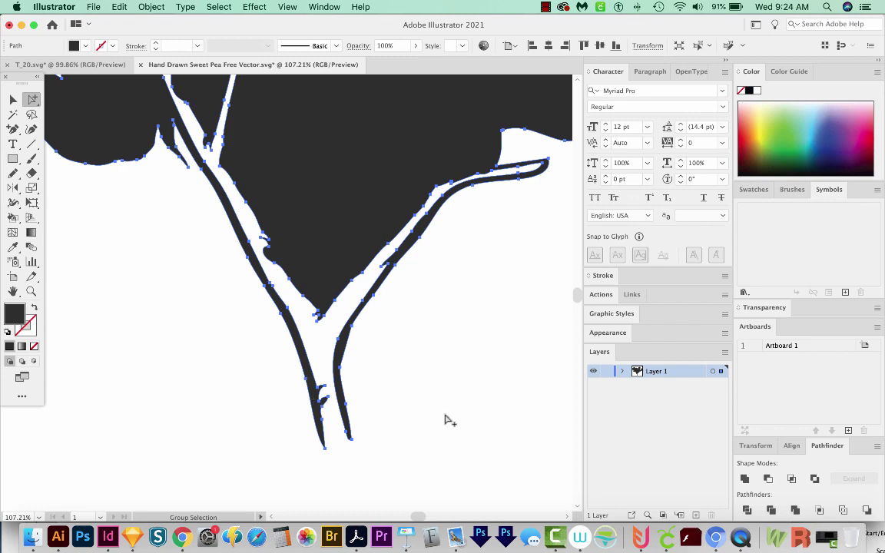
- Redraw the stem's open lower end with the Pencil tool, joining the left outline's tip to the right outline to close the inner area
key("z")
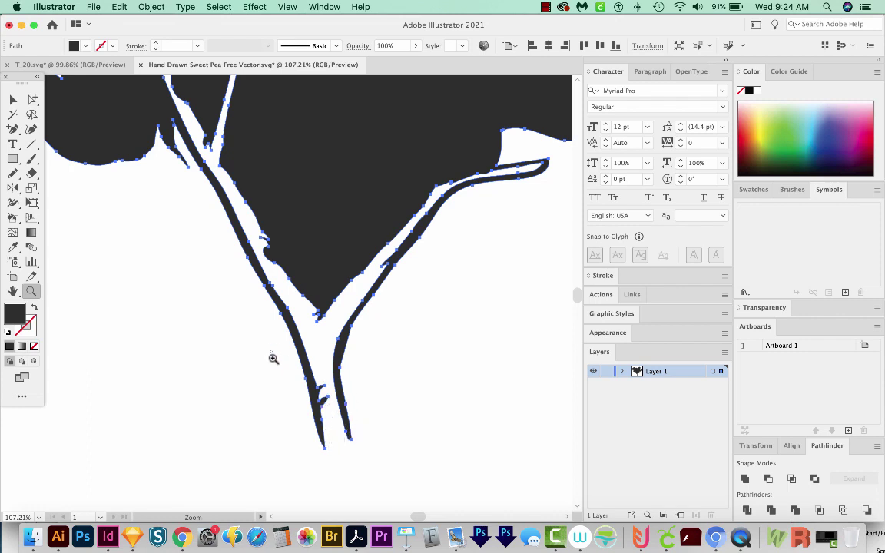
left_click_drag(287, 381, 381, 465)
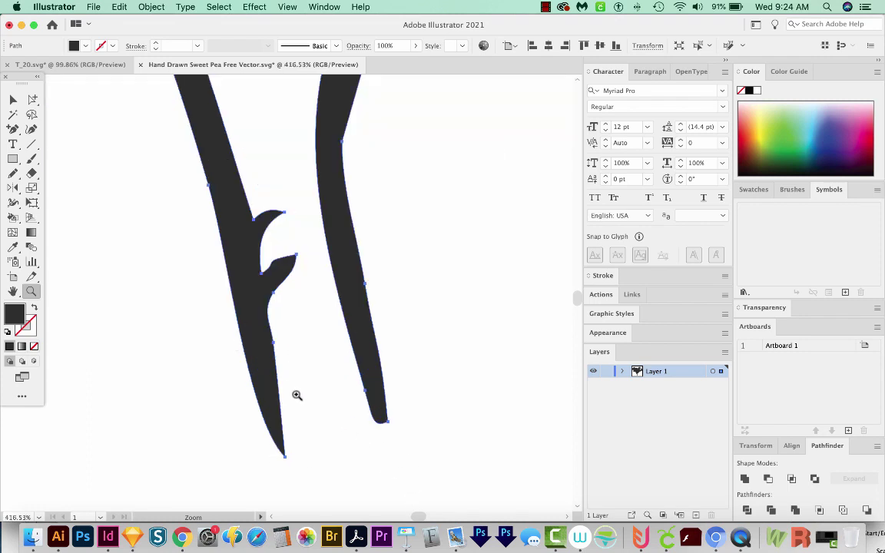
key("n")
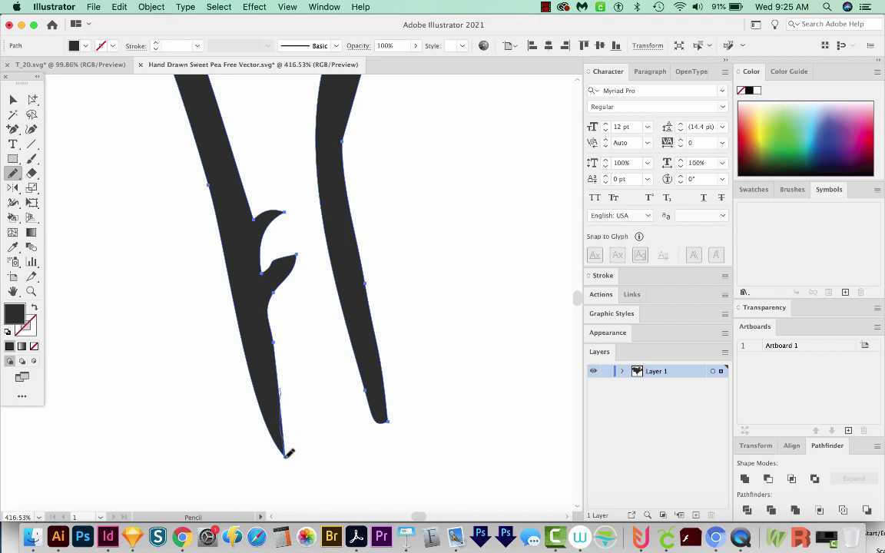
left_click_drag(290, 457, 330, 453)
left_click_drag(364, 386, 365, 386)
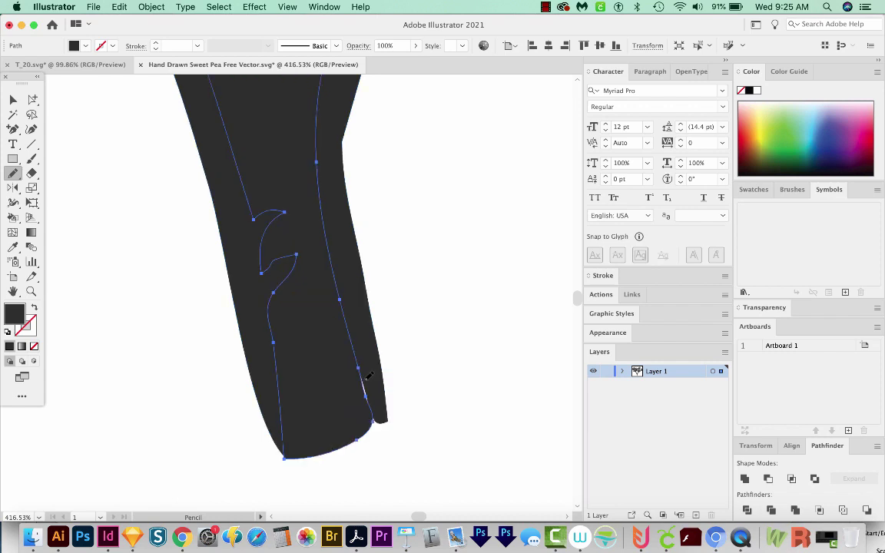
- Fill the closed branch shape with green from the color spectrum and deselect the artwork
key("super+minus")
key("super+minus")
key("super+minus")
key("super+minus")
key("super+minus")
key("super+minus")
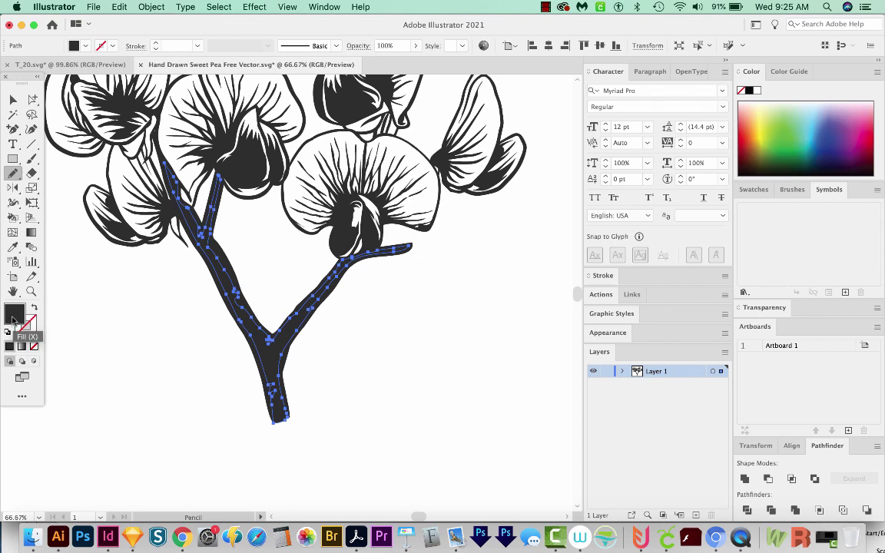
left_click(799, 123)
left_click_drag(319, 322, 399, 365)
left_click_drag(450, 438, 417, 443)
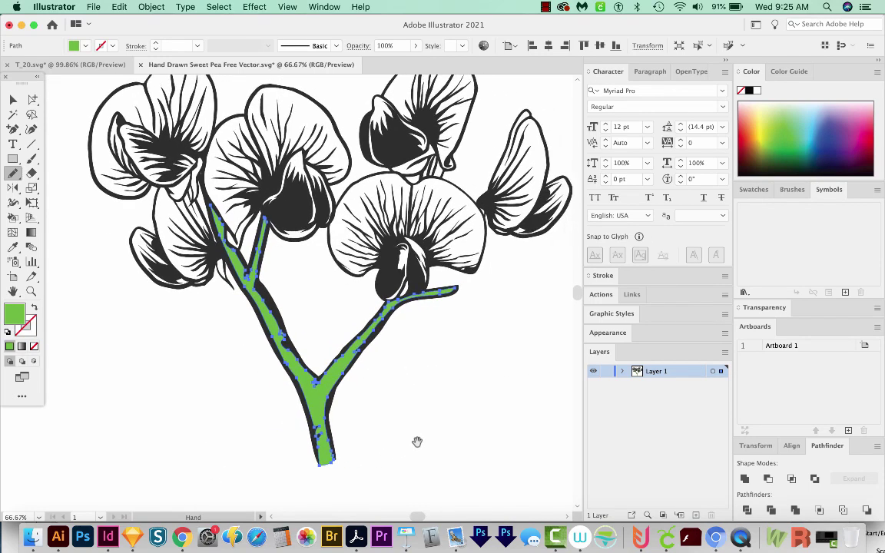
key("super+shift+a")
- Reposition the green fill's anchor points against the right outline near the stem's cut end to close the white sliver
key("z")
left_click_drag(431, 373, 301, 455)
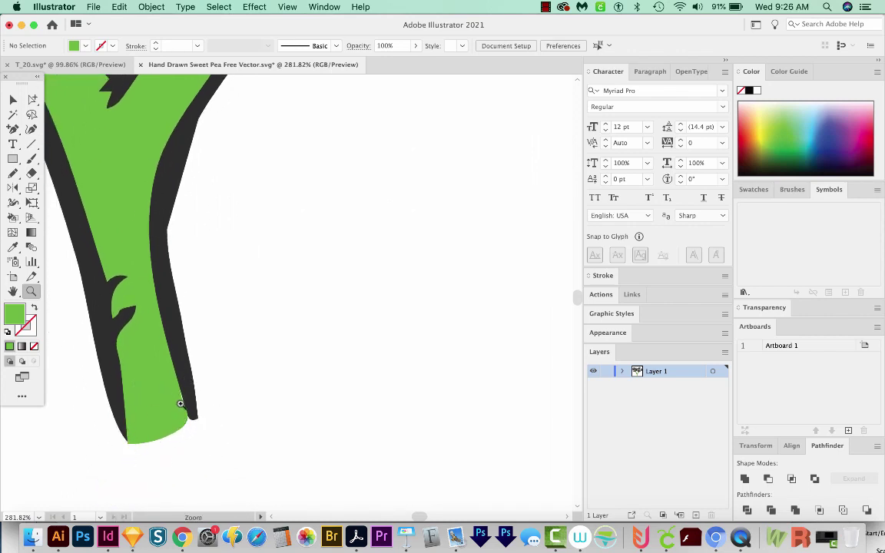
left_click_drag(189, 381, 219, 425)
key("a")
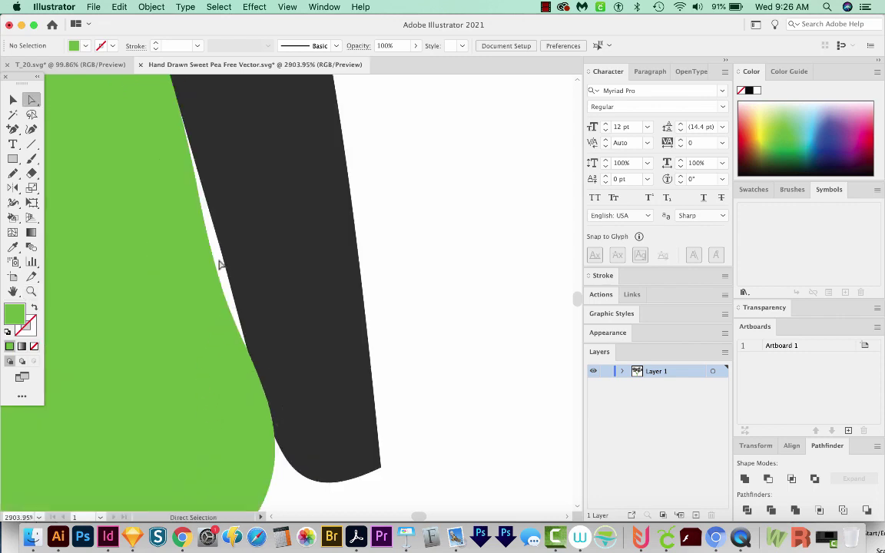
left_click(217, 269)
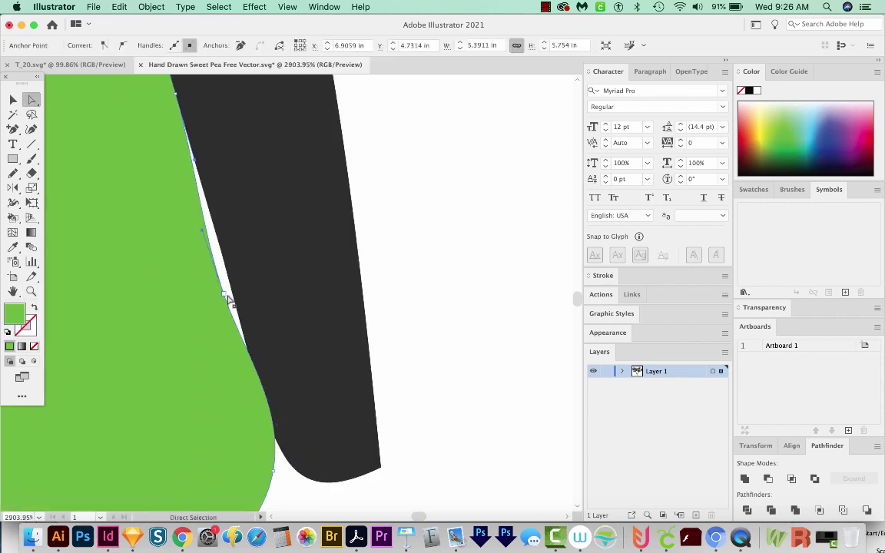
left_click_drag(227, 298, 233, 280)
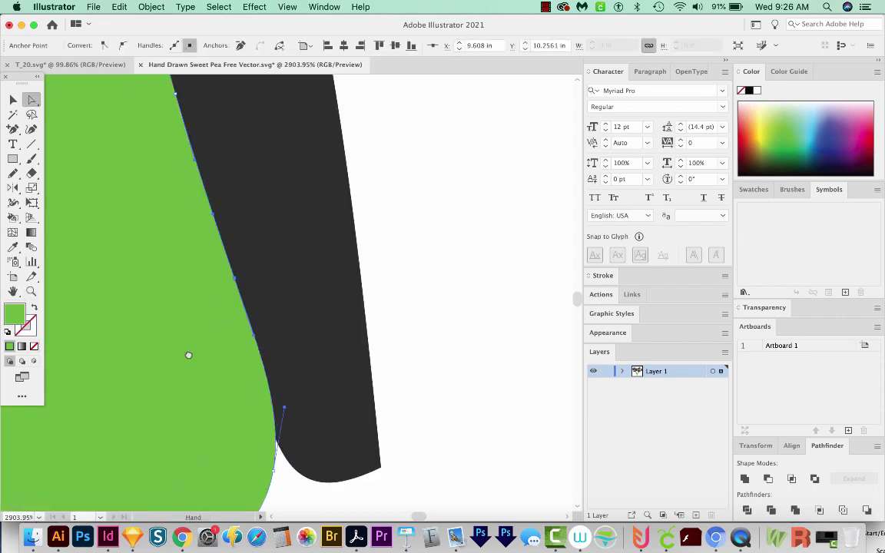
- Try moving the green branch shape away from its black outline as a separate object, and undo the move
left_click_drag(187, 356, 305, 313)
key("super+minus")
key("super+minus")
key("super+minus")
key("super+minus")
key("super+minus")
key("super+minus")
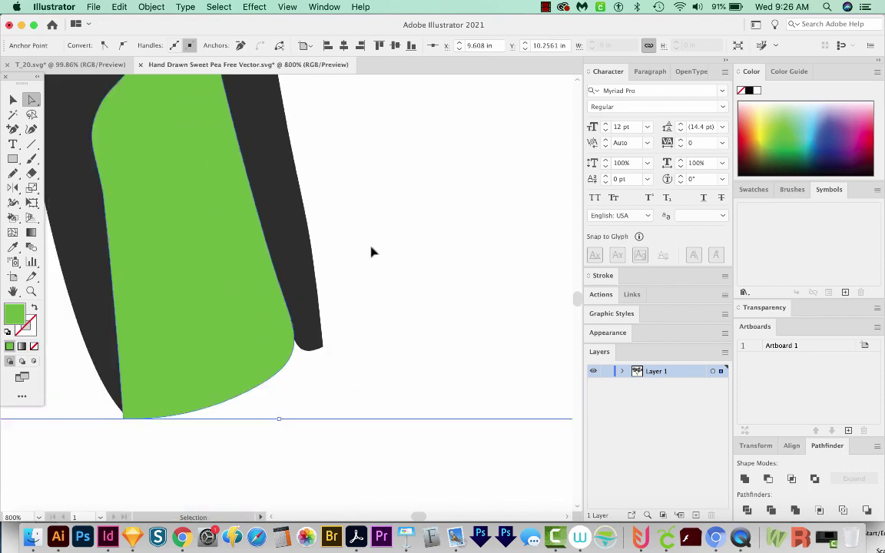
key("super+minus")
key("super+minus")
key("super+minus")
key("super+minus")
key("super+minus")
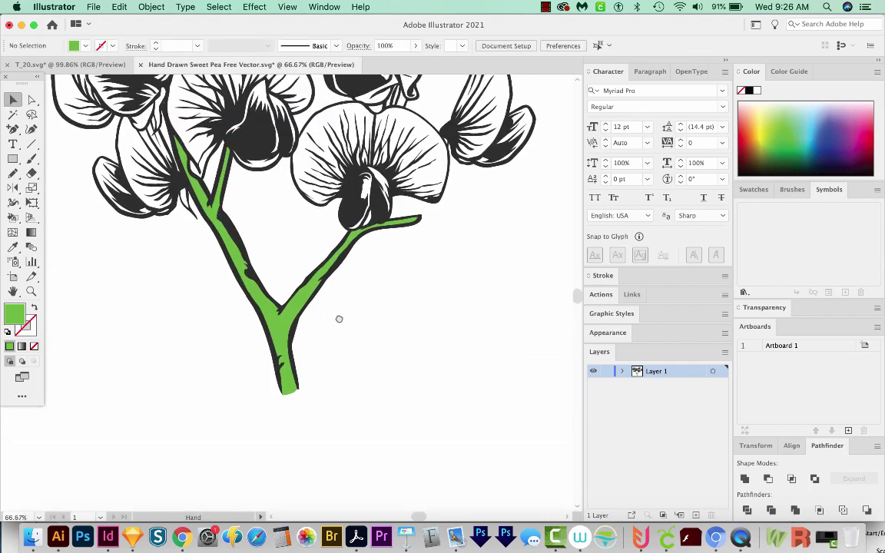
left_click_drag(339, 319, 345, 324)
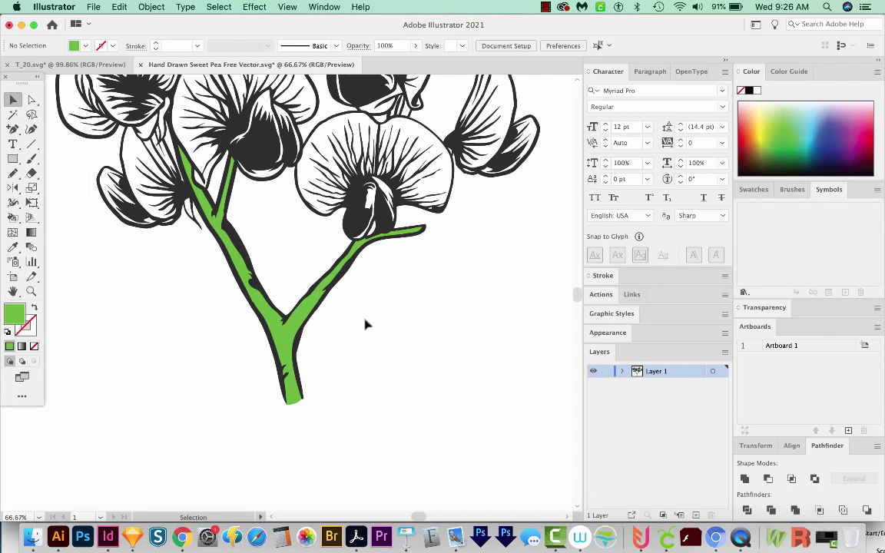
left_click(297, 400)
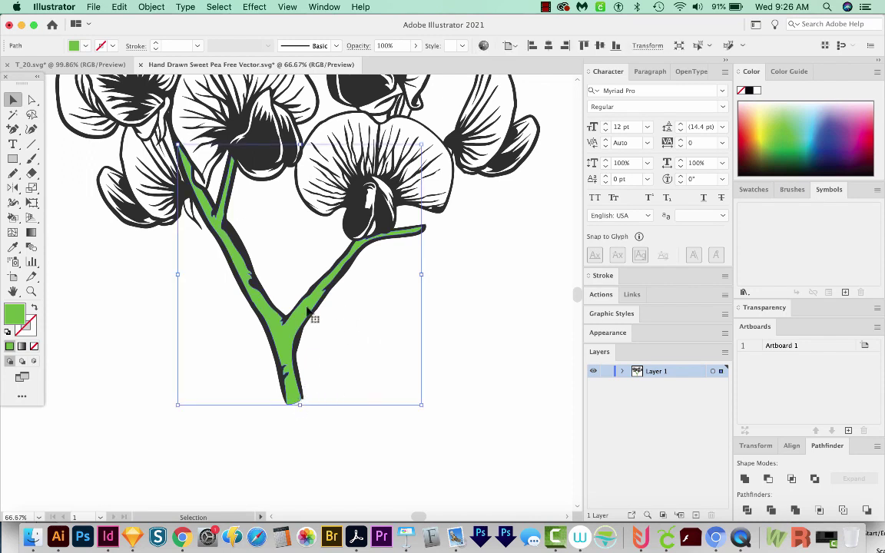
left_click_drag(287, 342, 315, 338)
key("super+z")
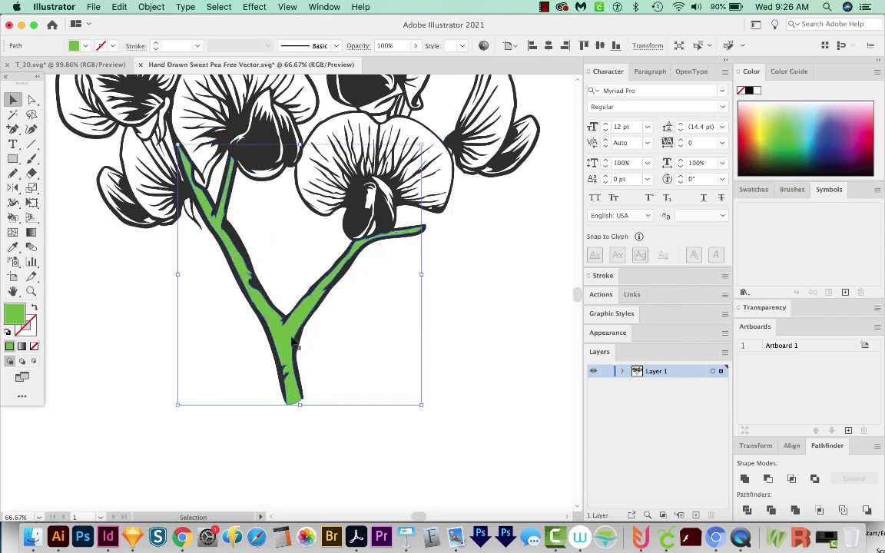